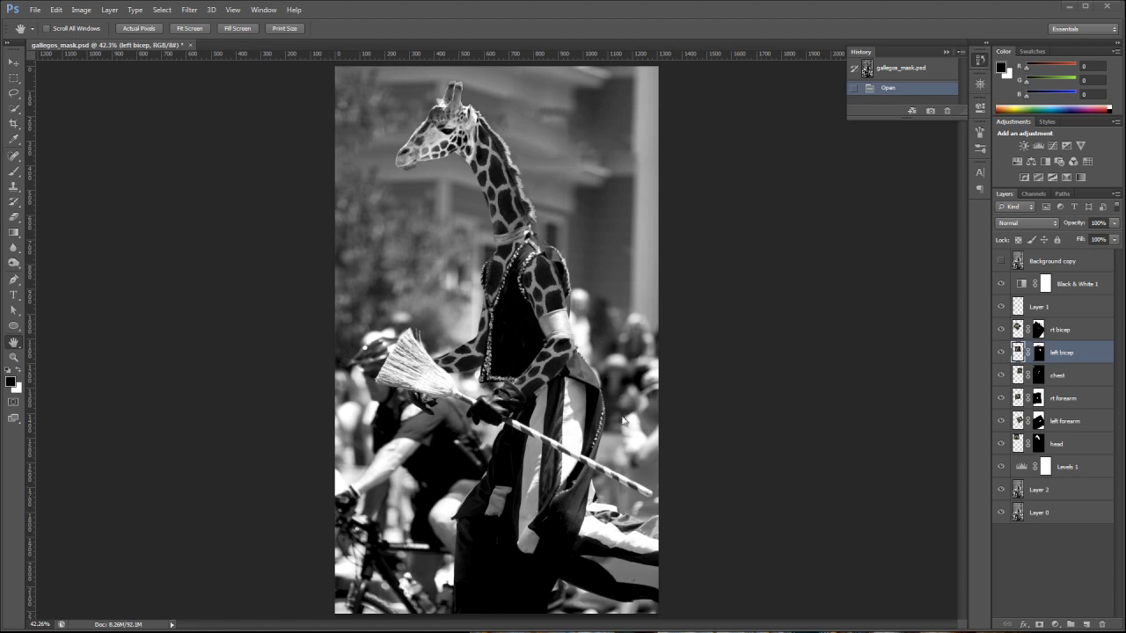
Toggle Background copy's visibility to compare the original parade photo with the giraffe composite, and select it
click(1001, 261)
click(1002, 263)
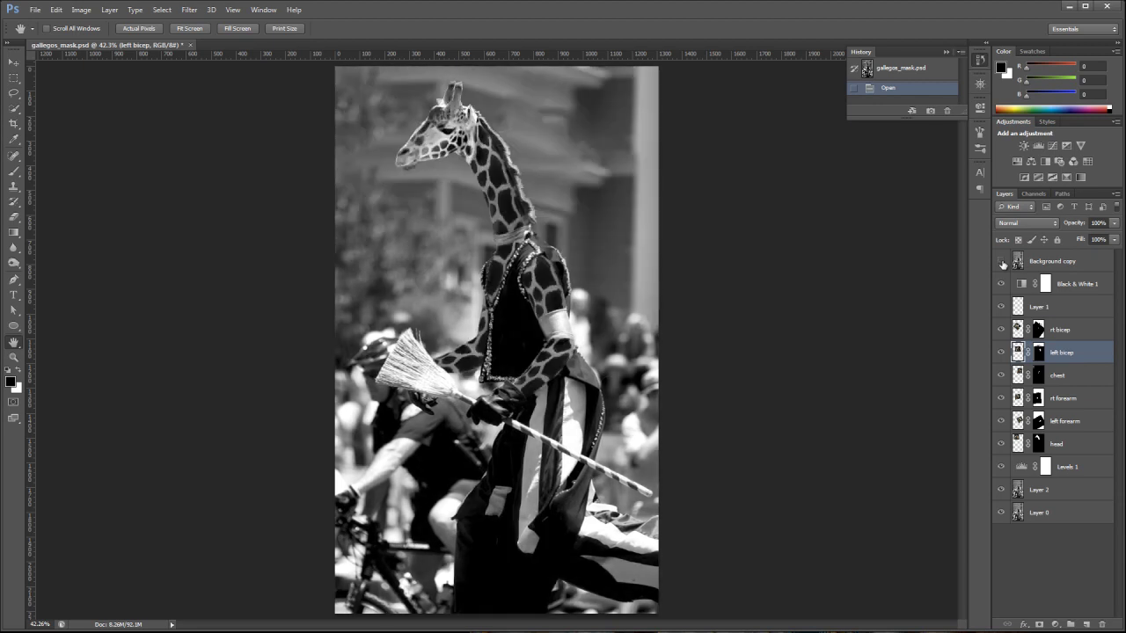
click(1002, 263)
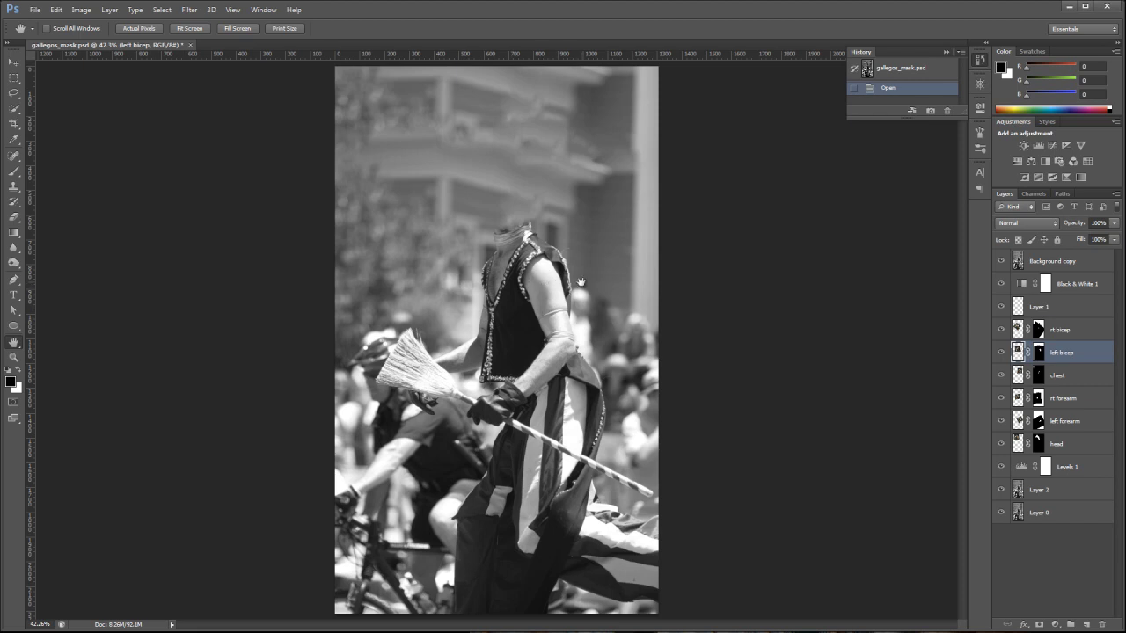
click(1050, 262)
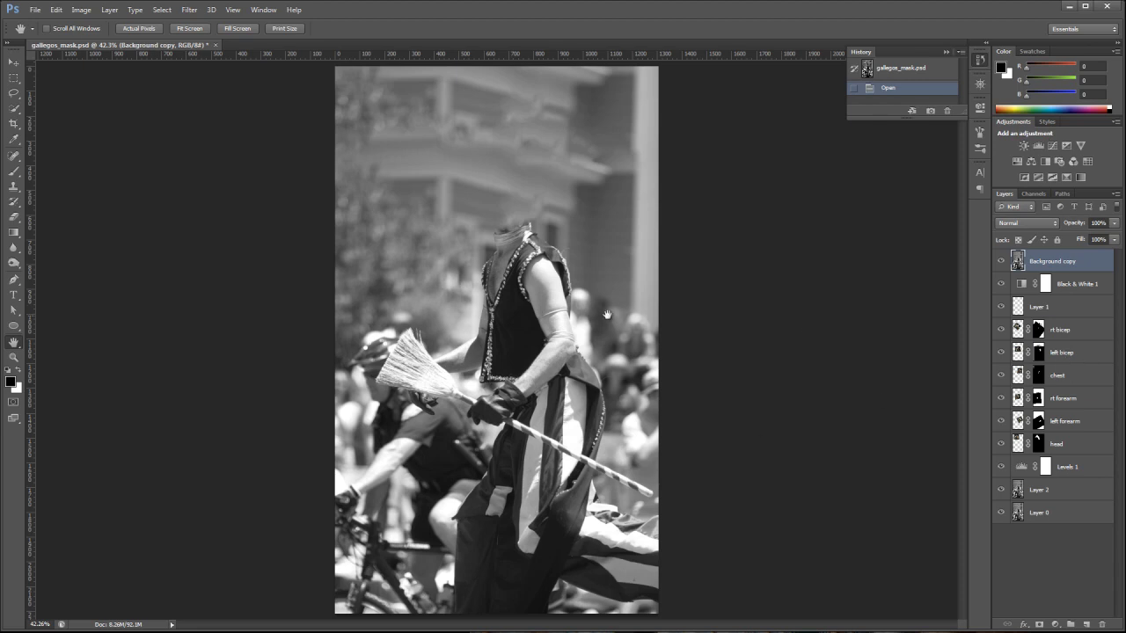
click(1002, 261)
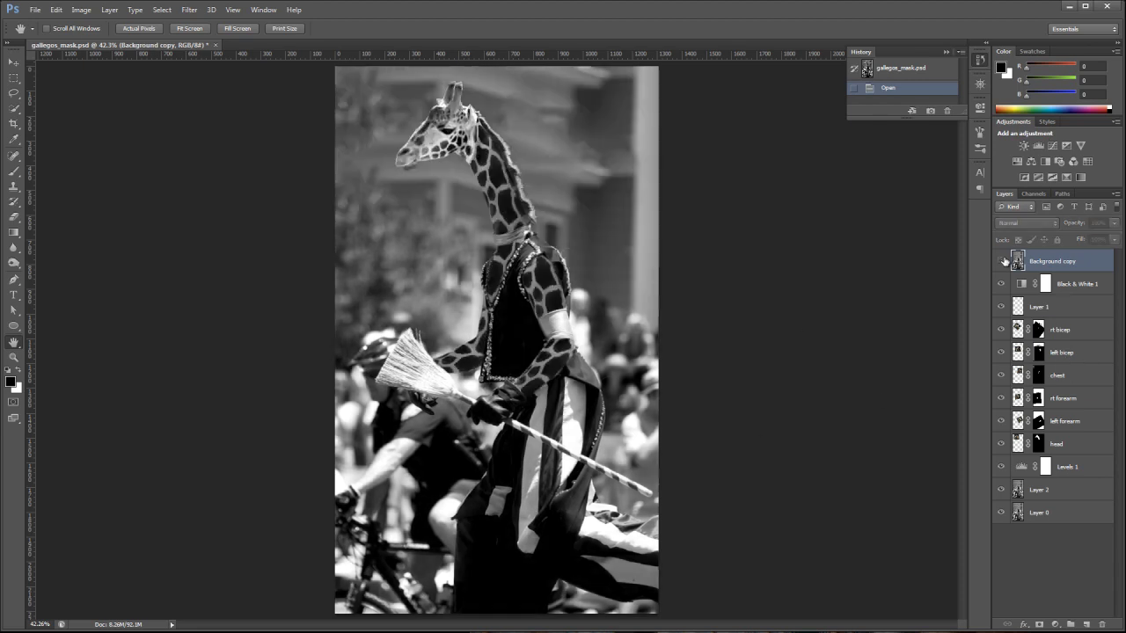
Show the original photo and zoom into the neck and shoulder area
click(1002, 261)
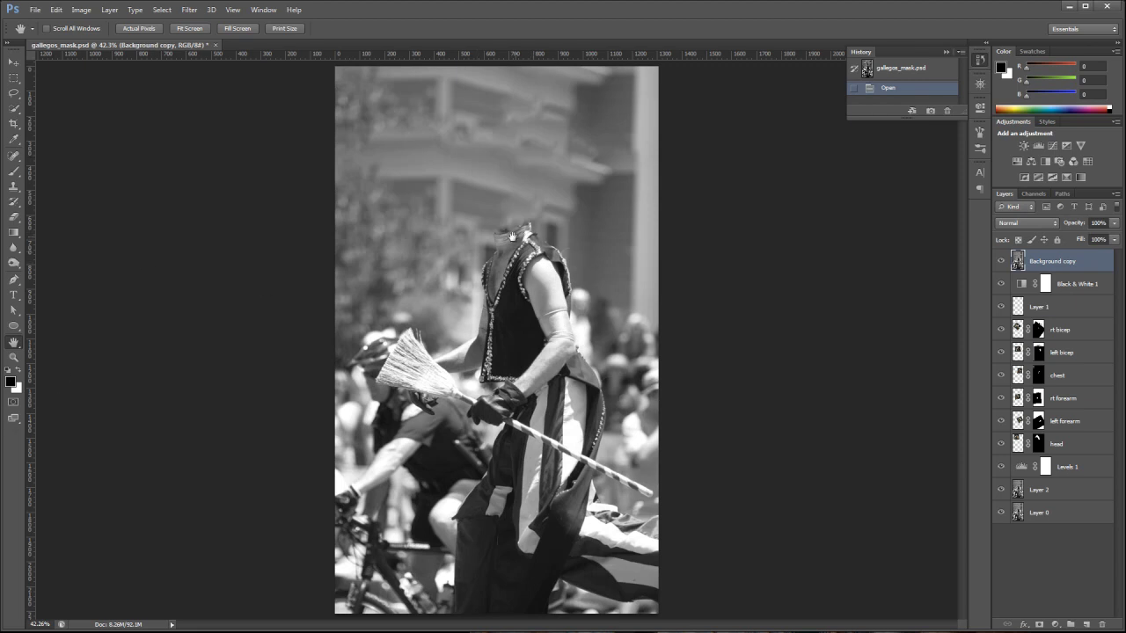
click(14, 357)
drag(457, 194, 613, 292)
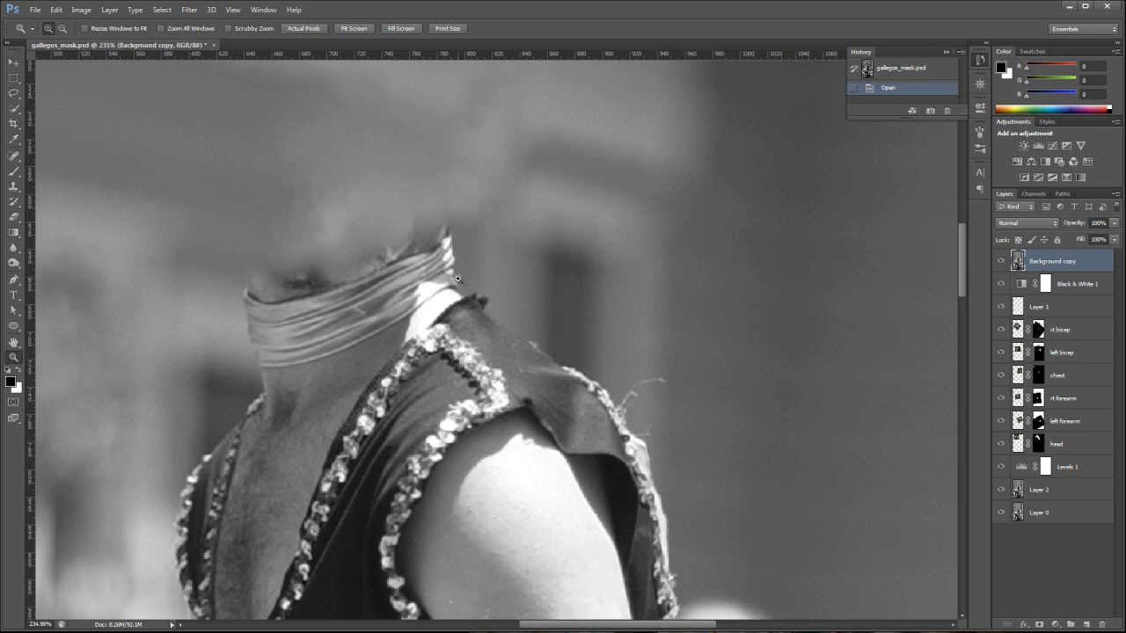
Trace a closed Pen path around the bright neck patch and open Make Selection with 2-pixel feather
click(13, 282)
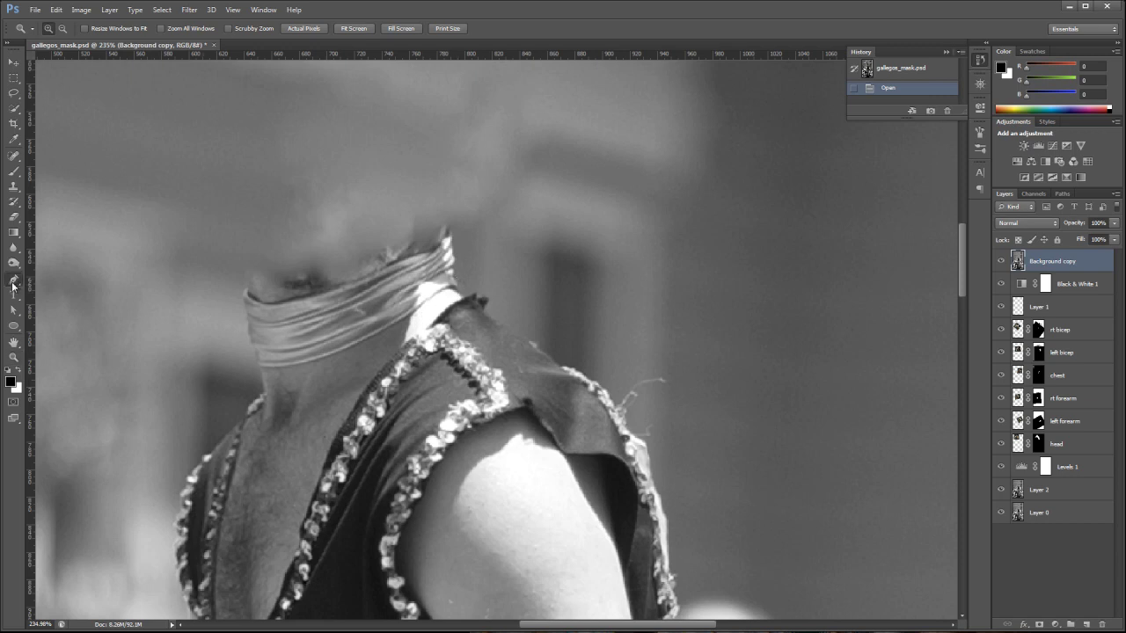
click(402, 347)
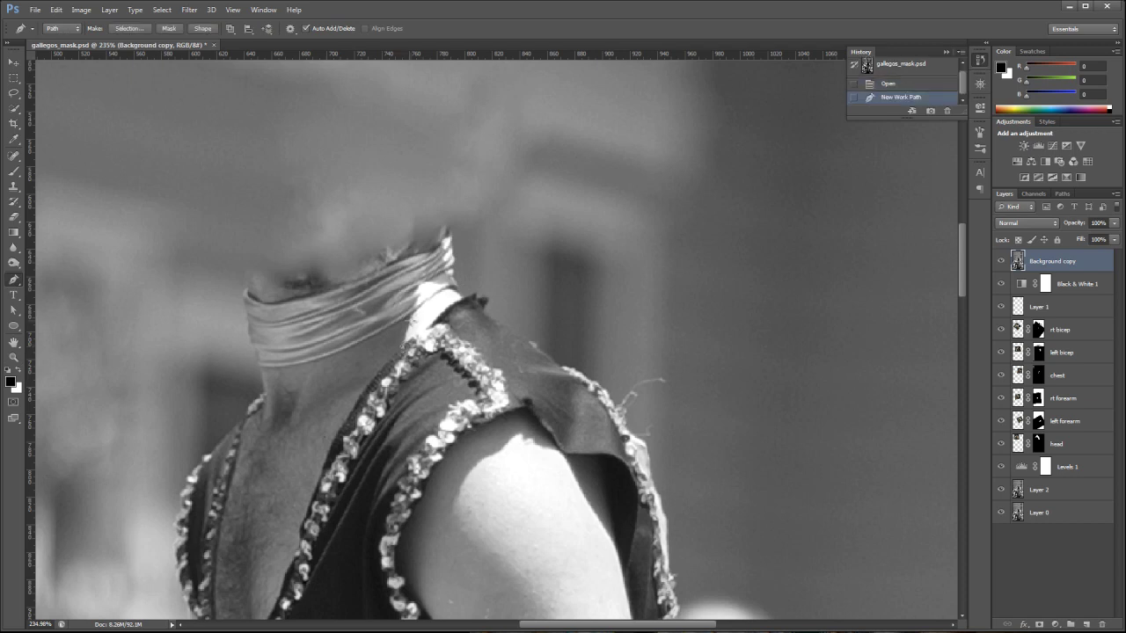
click(413, 310)
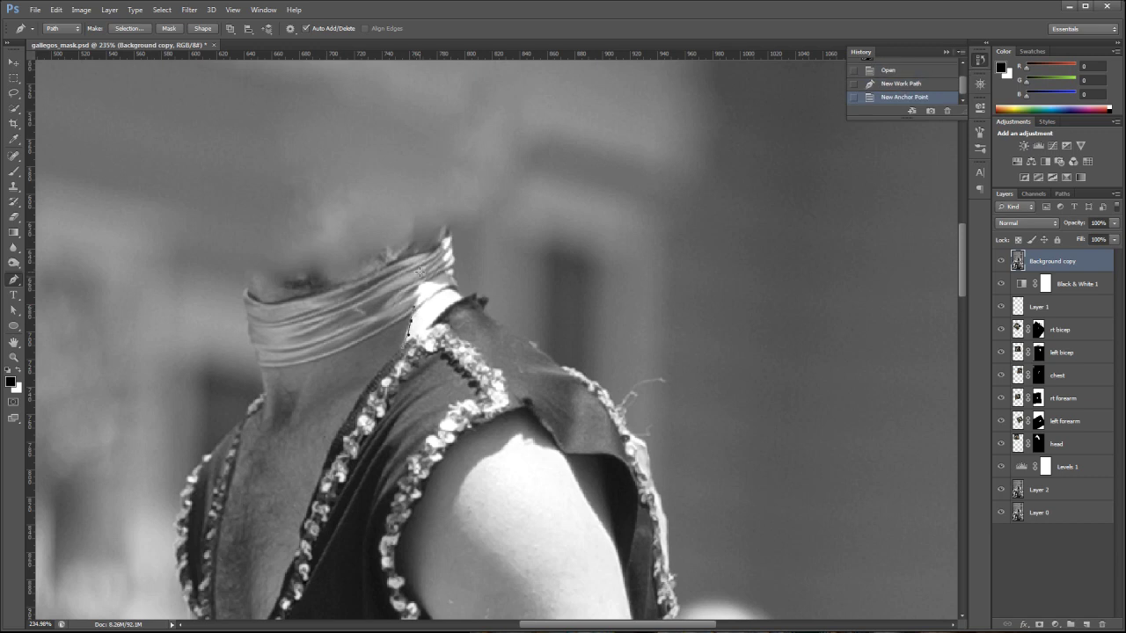
click(420, 285)
click(446, 284)
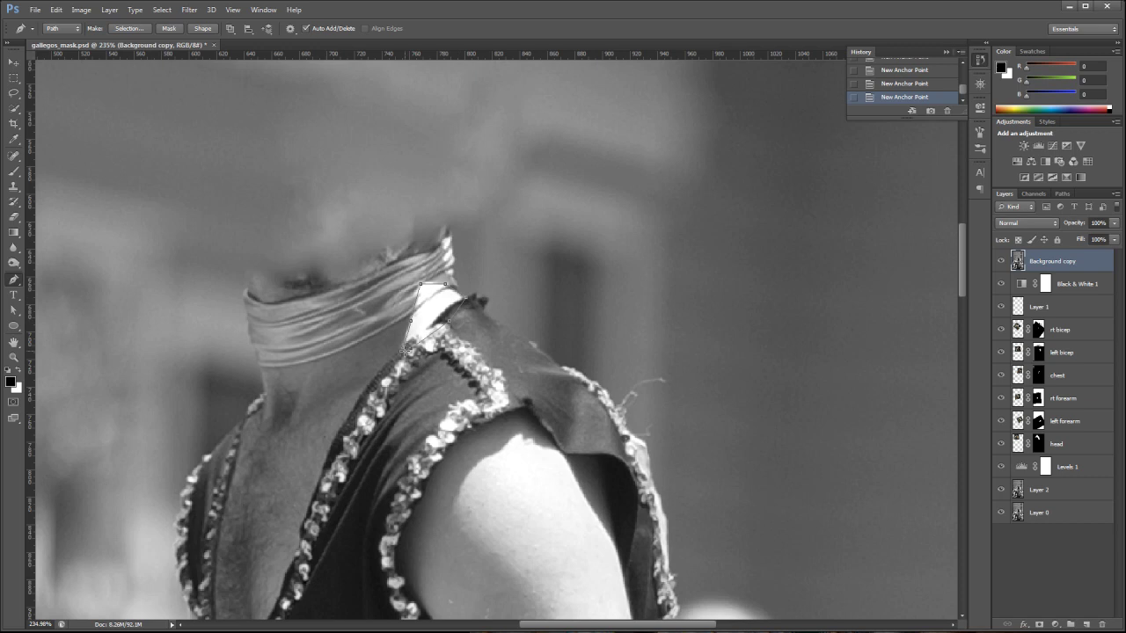
click(406, 351)
click(128, 30)
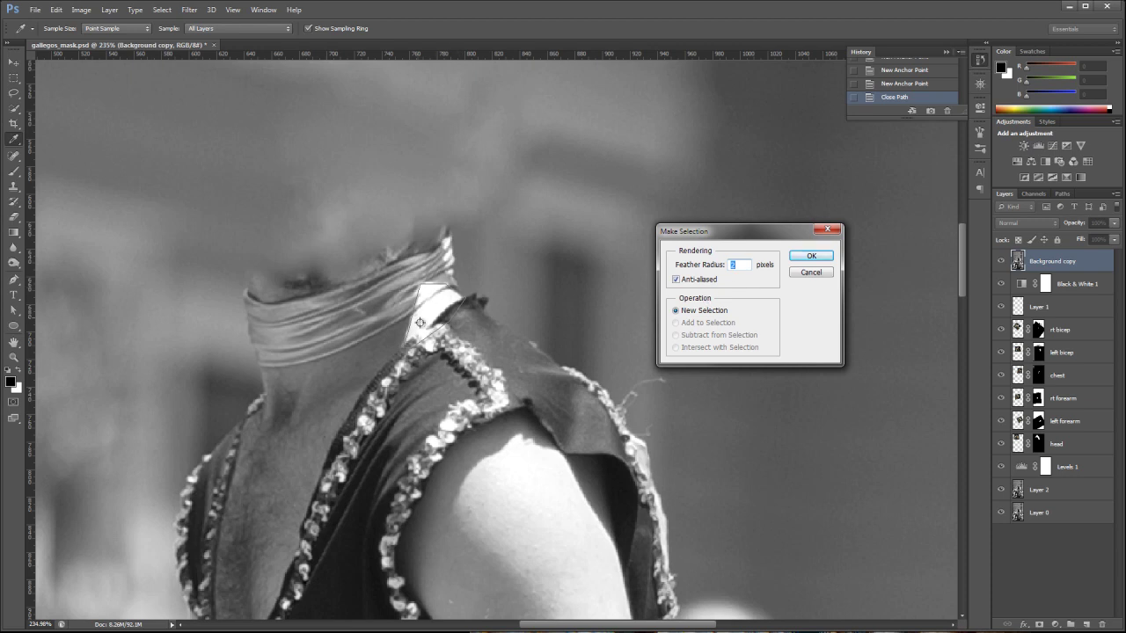
Add a Levels adjustment masked to the neck patch with white input 114, clipped to the chest layer
click(814, 256)
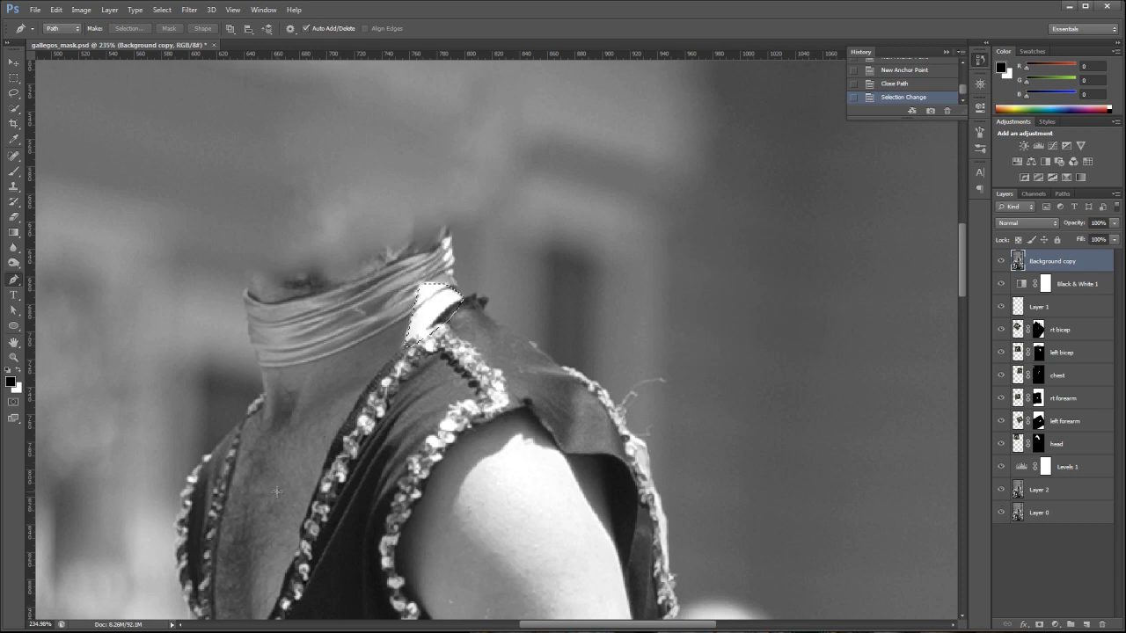
click(1070, 378)
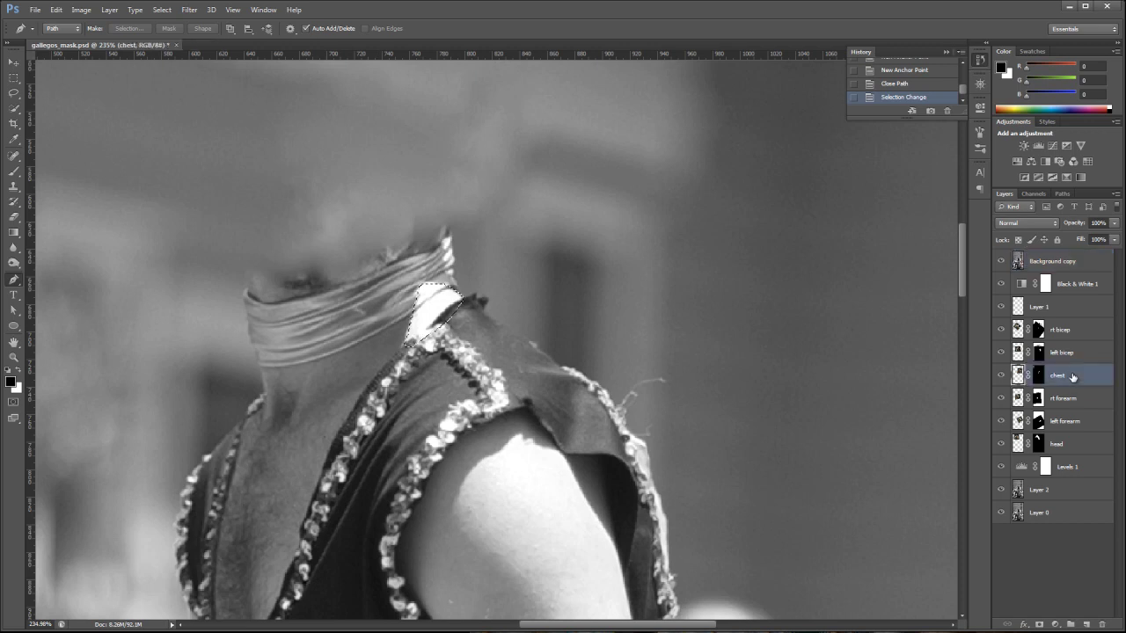
click(1039, 147)
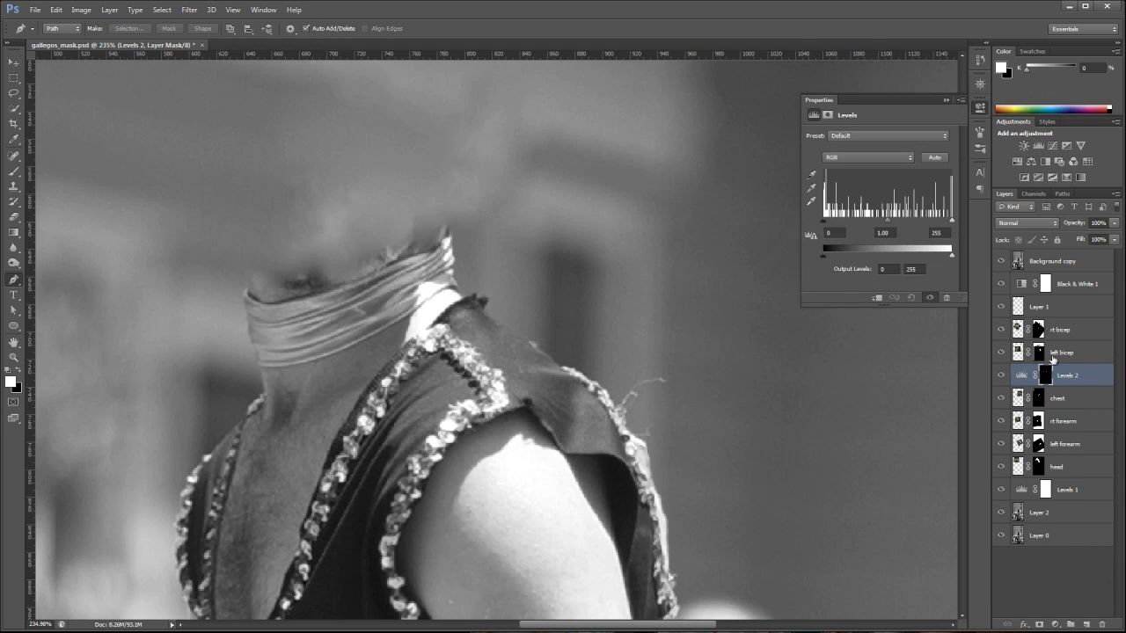
click(1001, 262)
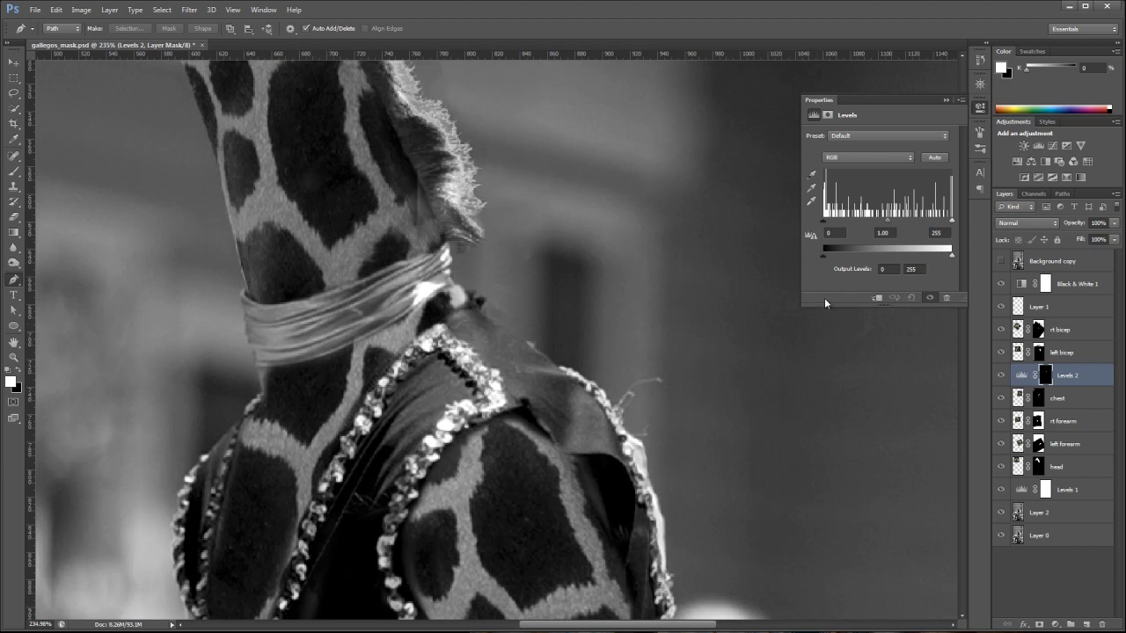
drag(954, 223, 881, 230)
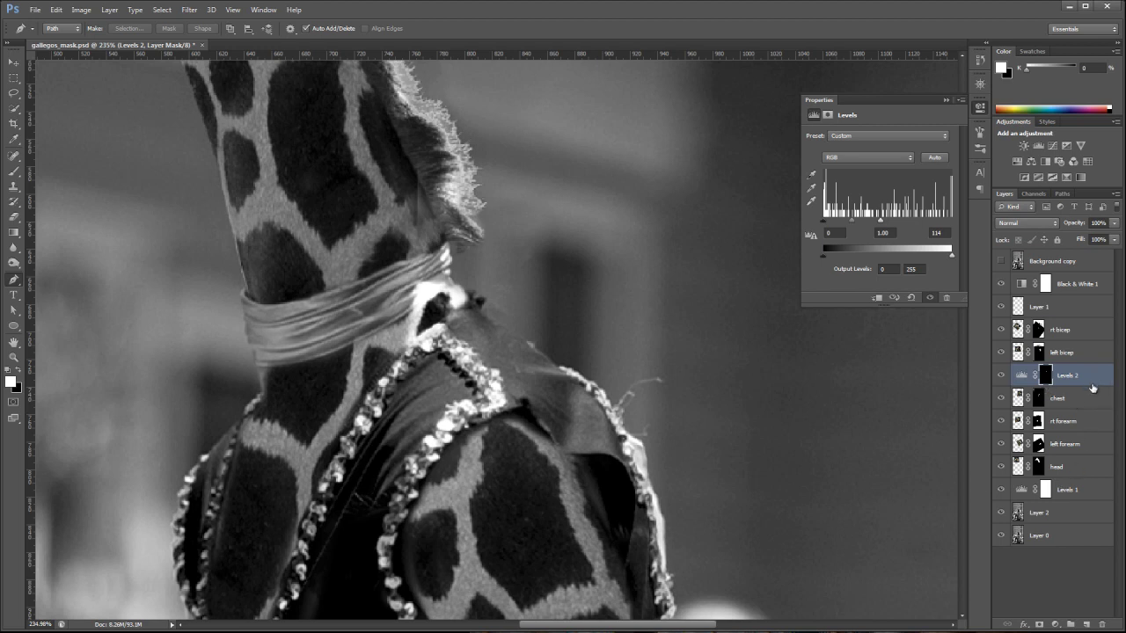
drag(1093, 388, 1092, 385)
alt+click(1092, 385)
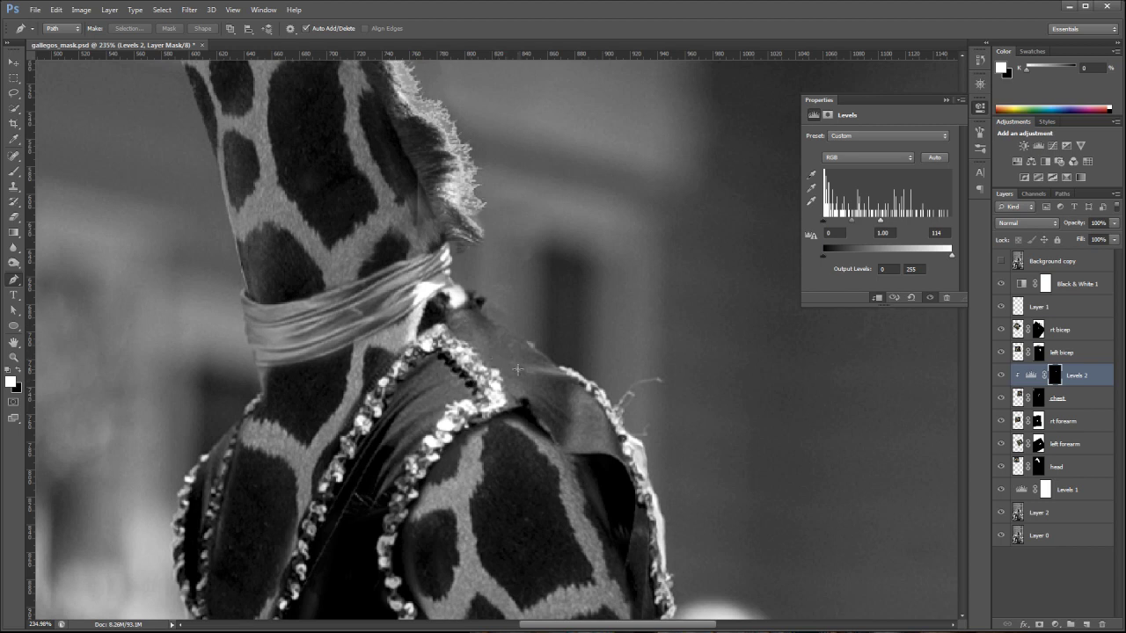
Show the original photo, move down to the arm, and trace a closed path around its highlight
click(1000, 261)
scroll(563, 421, down, 5)
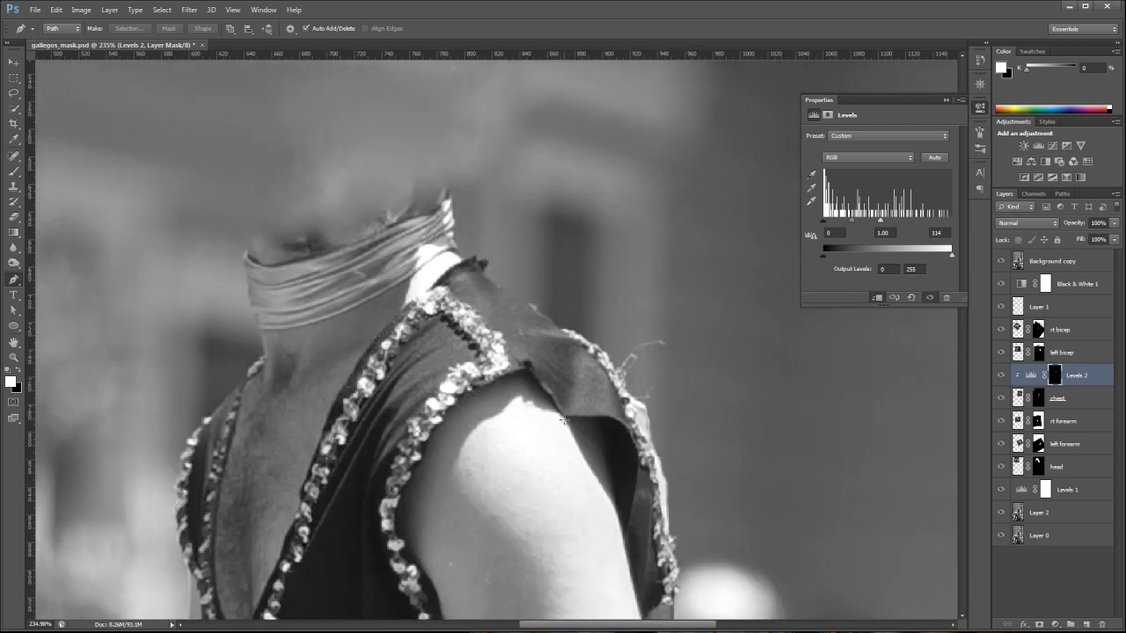
scroll(567, 422, down, 3)
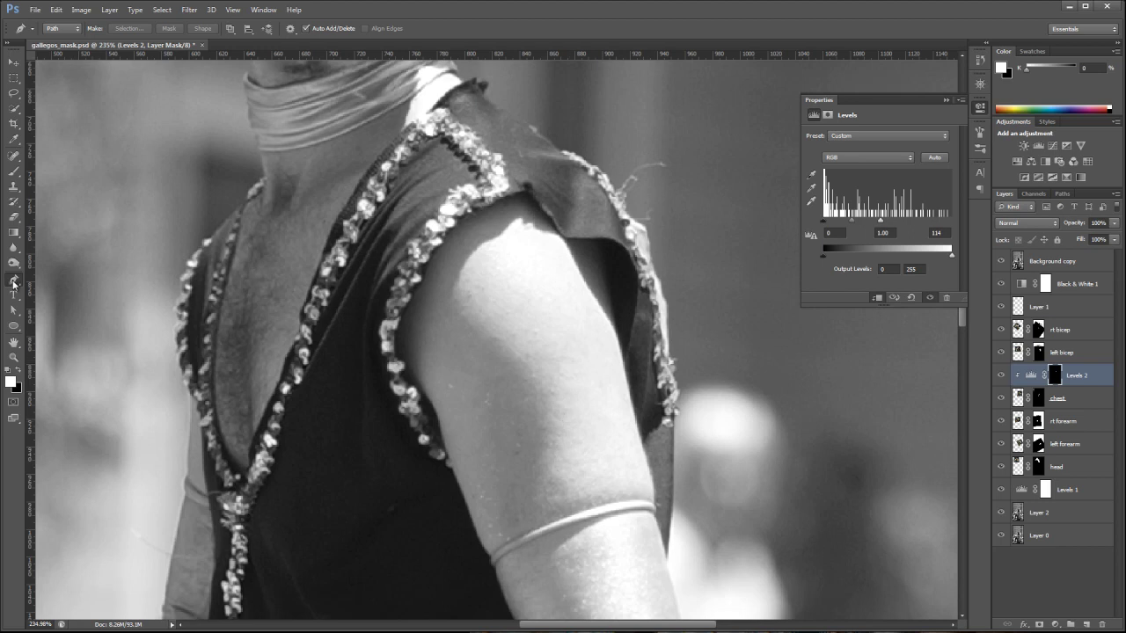
click(453, 293)
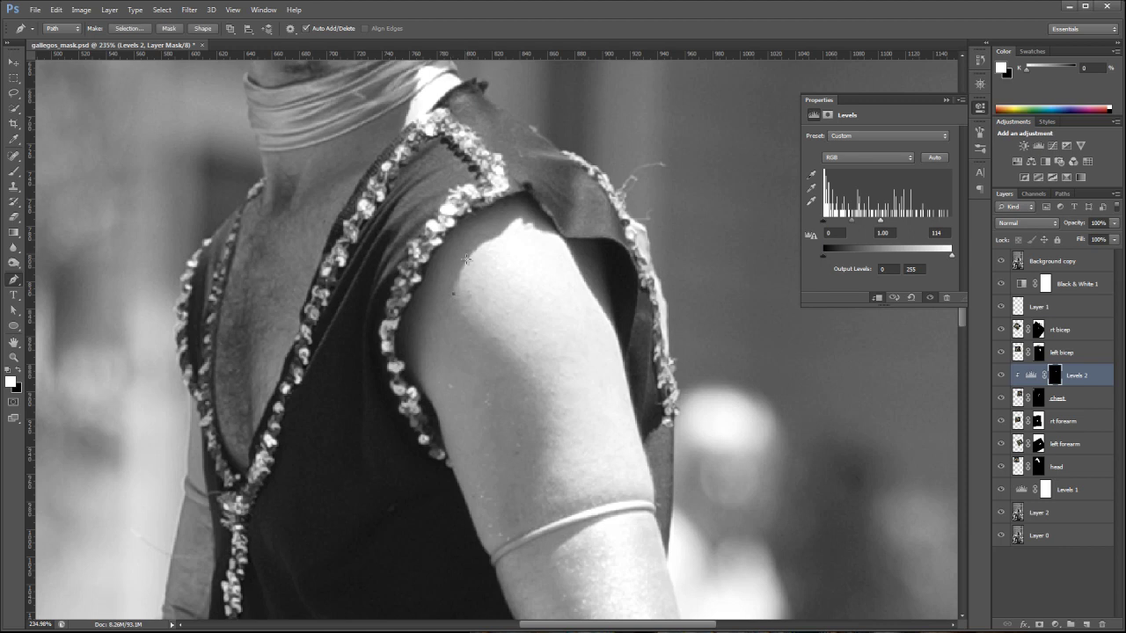
drag(466, 259, 527, 227)
drag(534, 228, 621, 341)
click(660, 505)
drag(629, 494, 524, 362)
click(454, 299)
Reshape a segment of the arm path with the Path Selection tool
click(12, 311)
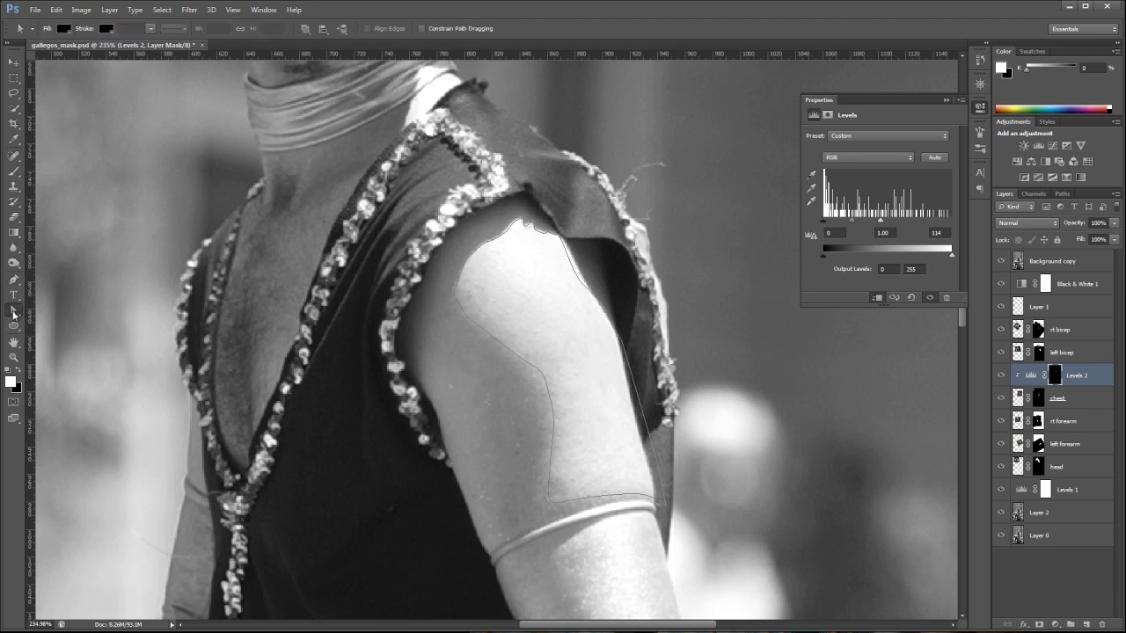
click(572, 272)
drag(574, 274, 585, 285)
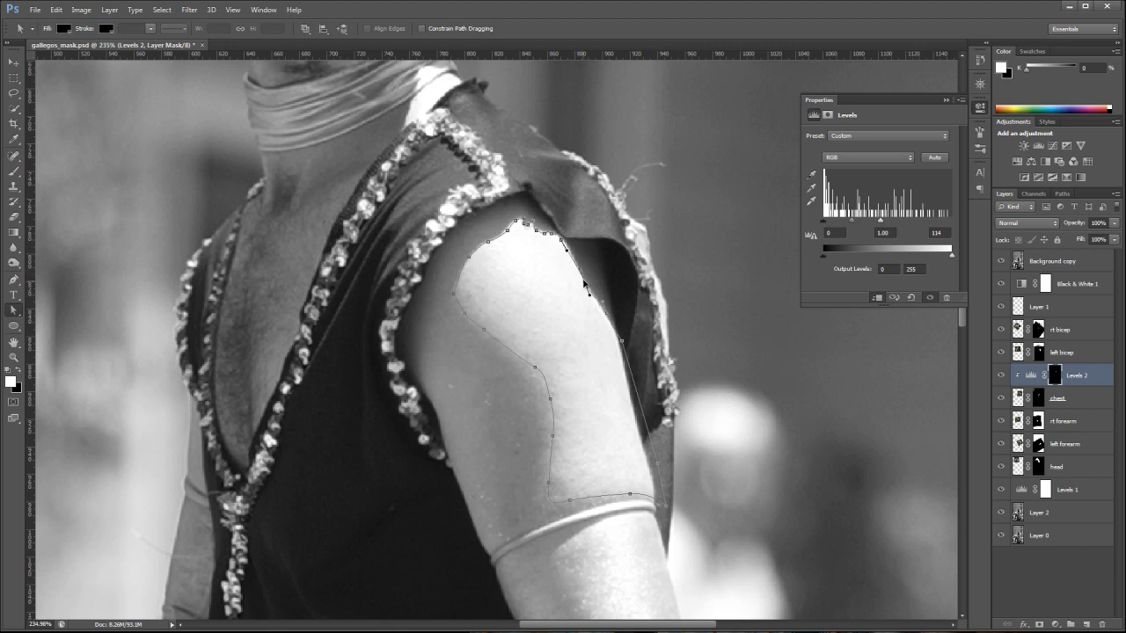
click(563, 242)
Turn the arm path into a 2-pixel feathered selection and add Levels 3 clipped to rt bicep
click(13, 280)
click(128, 29)
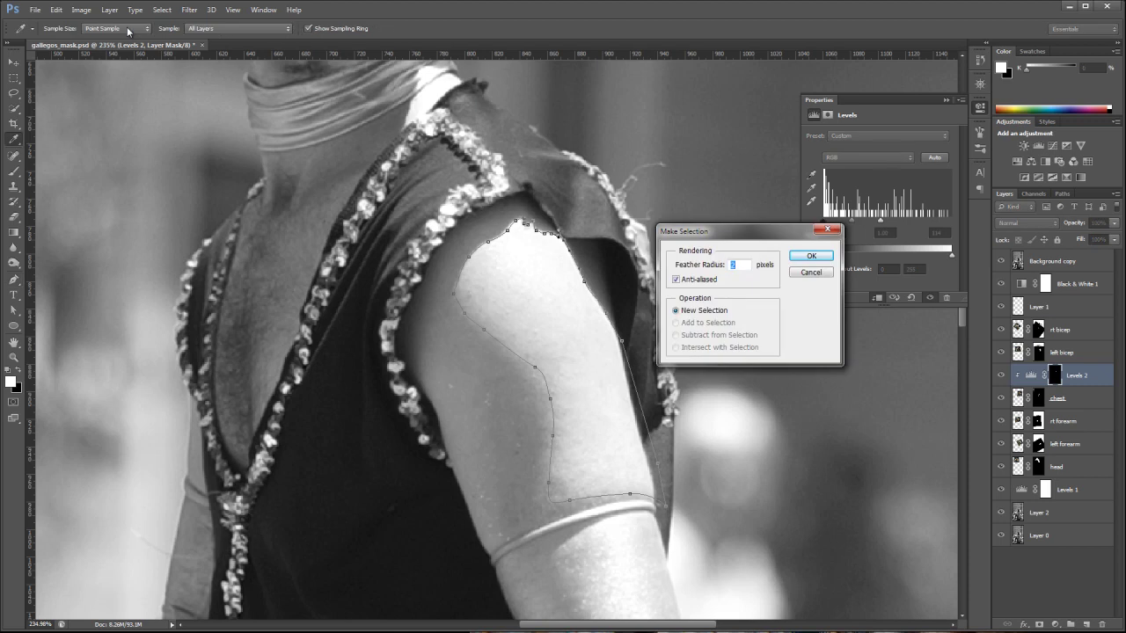
text(2)
click(812, 256)
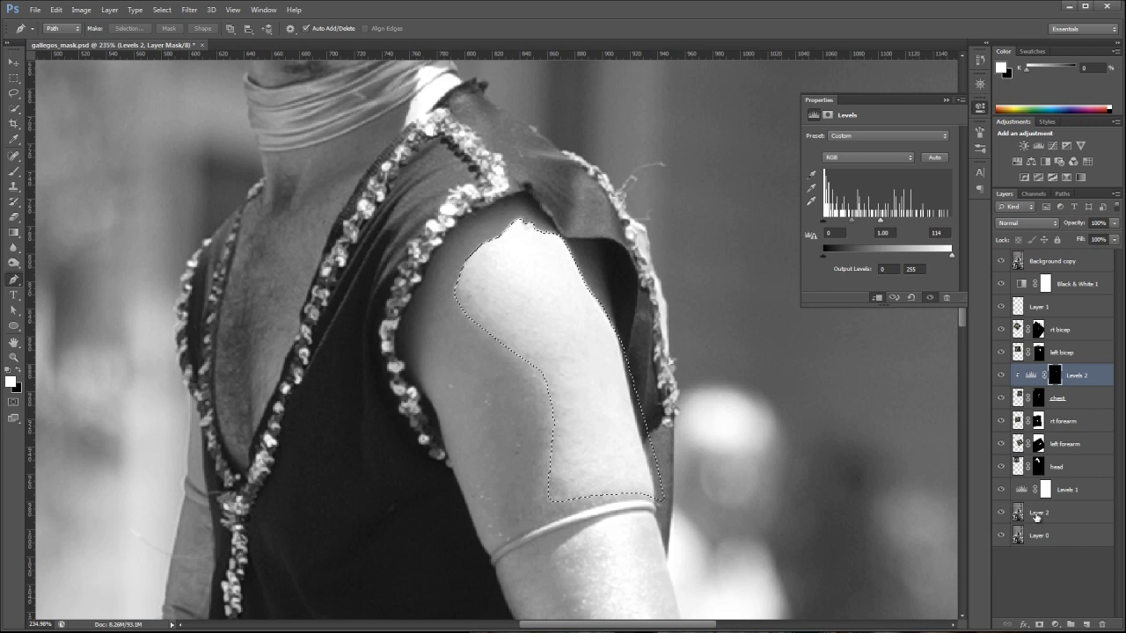
click(1068, 331)
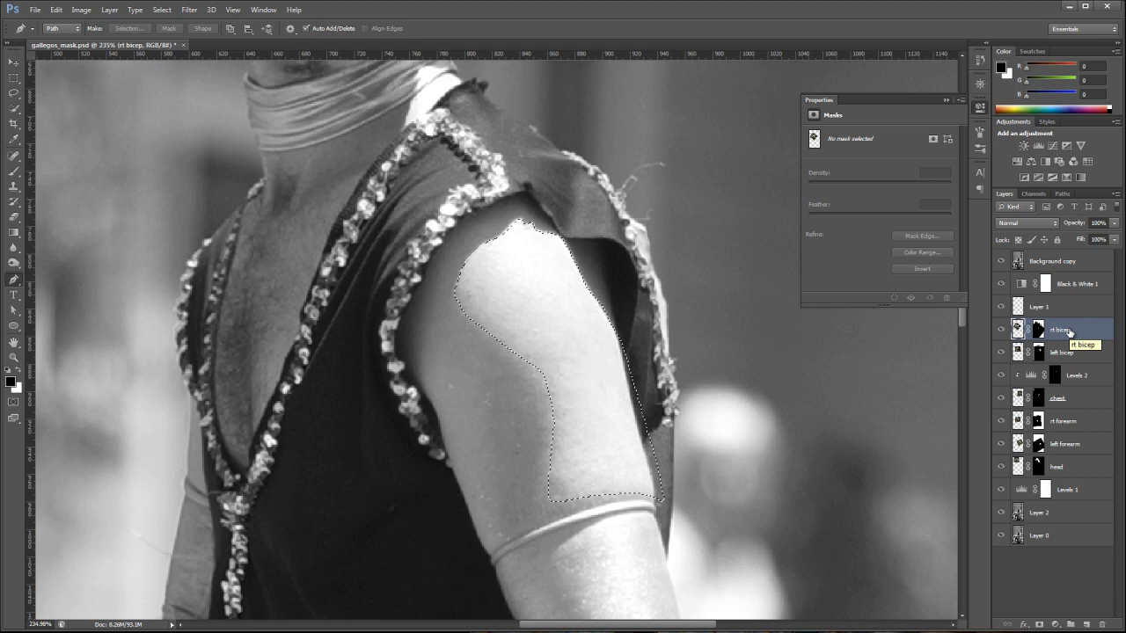
click(1036, 143)
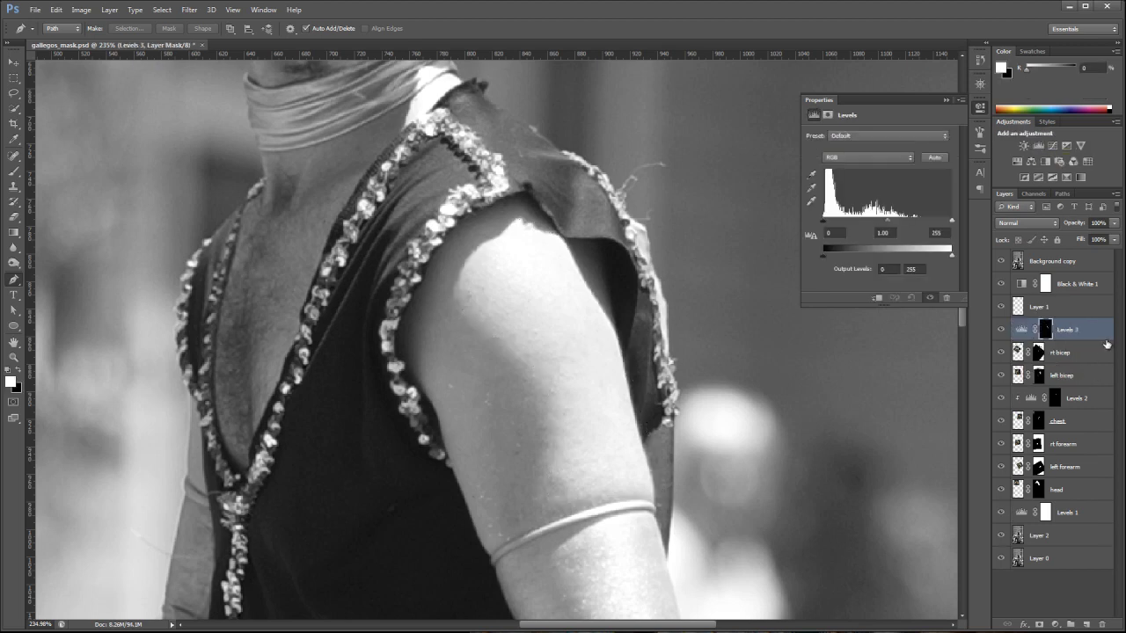
drag(1106, 343, 1099, 334)
alt+click(1099, 337)
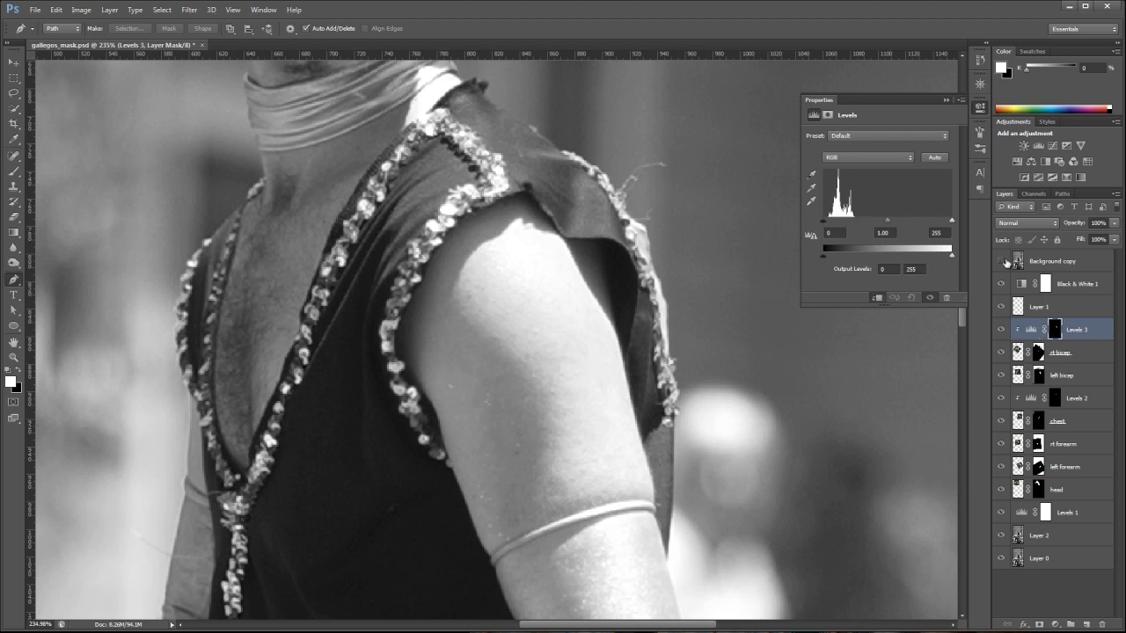
Set Levels 3 white input to 78, move it below rt bicep, and clip it to left bicep
click(1002, 261)
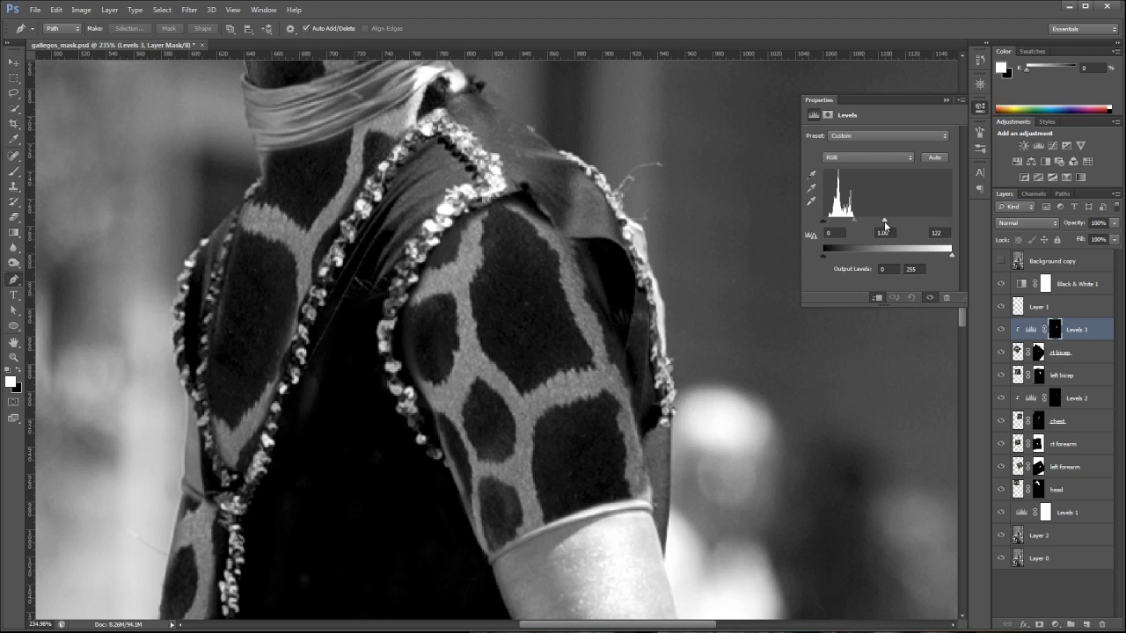
drag(884, 220, 862, 226)
key(ctrl+bracketleft)
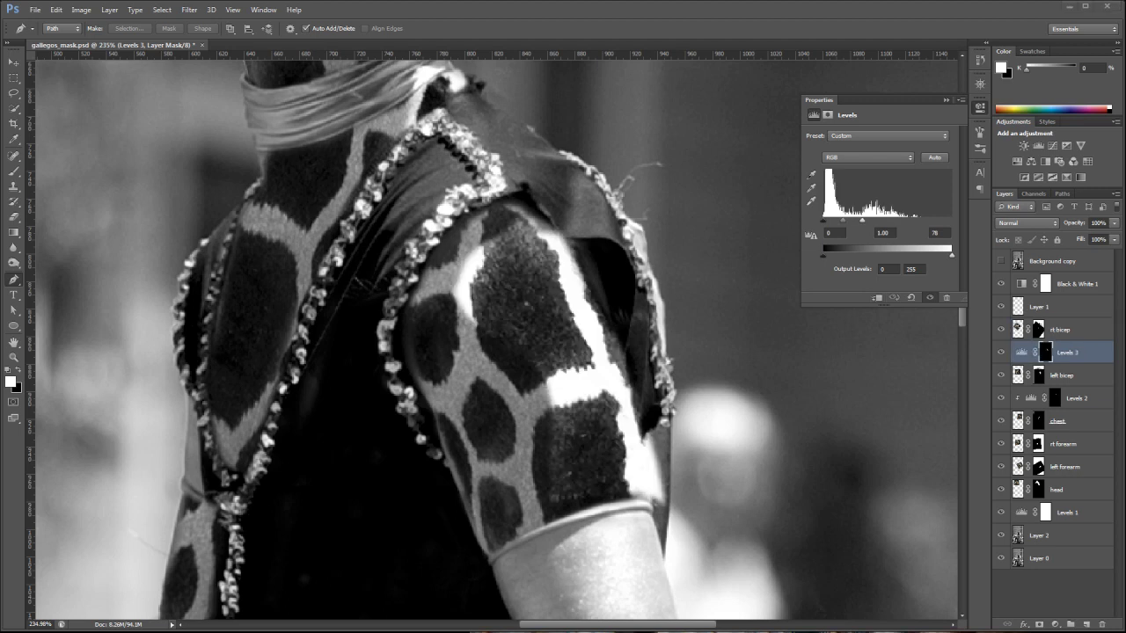
alt+click(1091, 362)
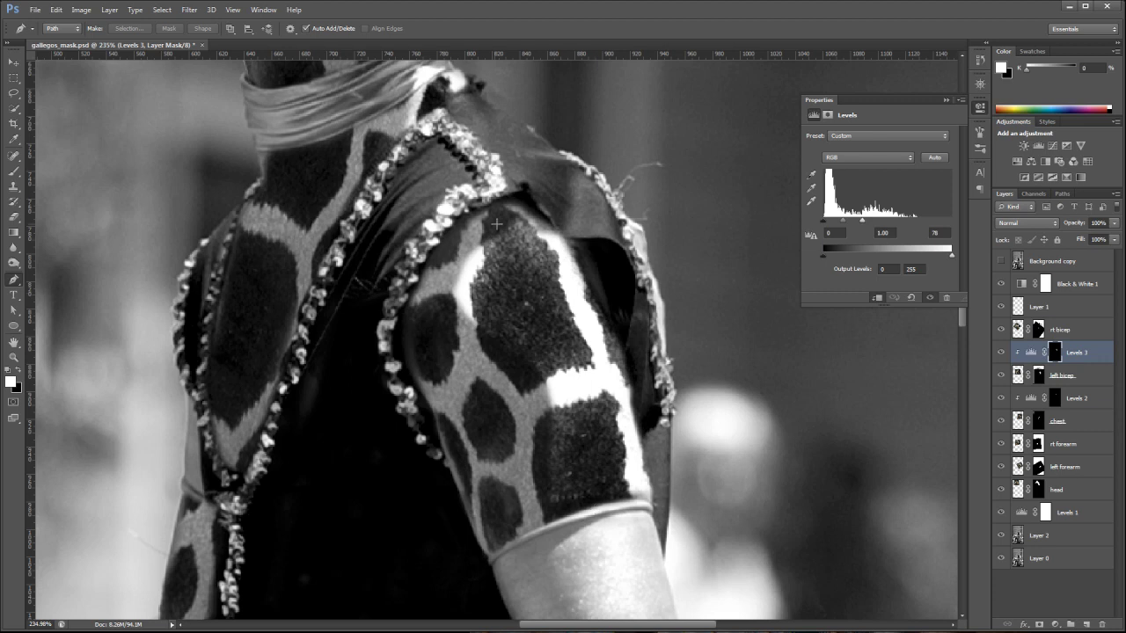
click(1000, 262)
Select the Levels 3 mask while comparing the composite with the original photo
click(1001, 262)
click(1000, 263)
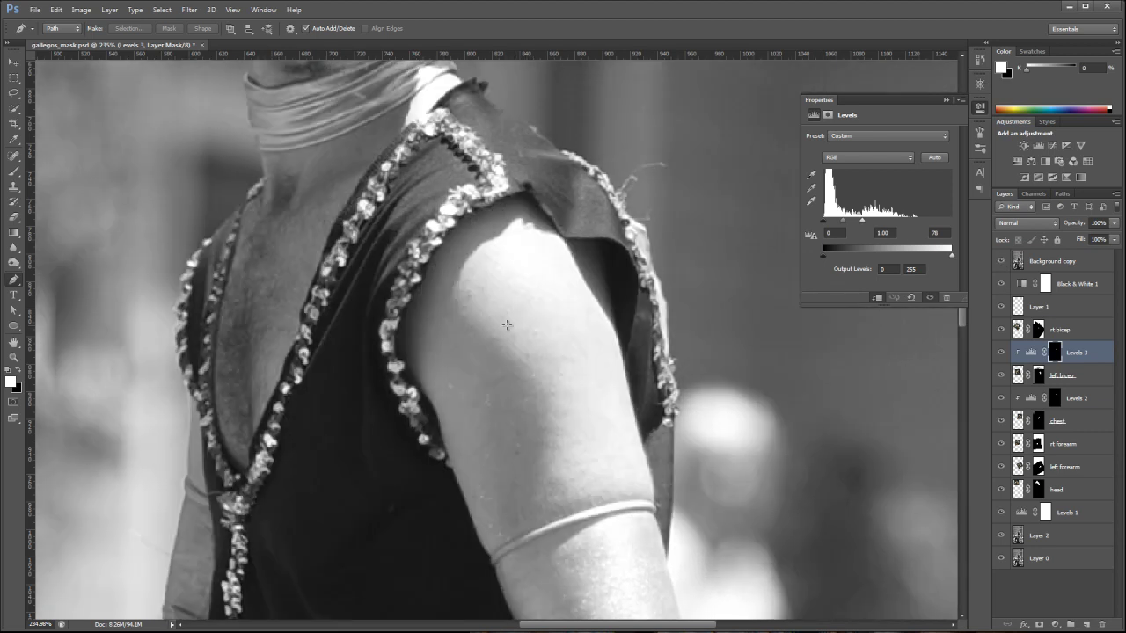
click(1057, 352)
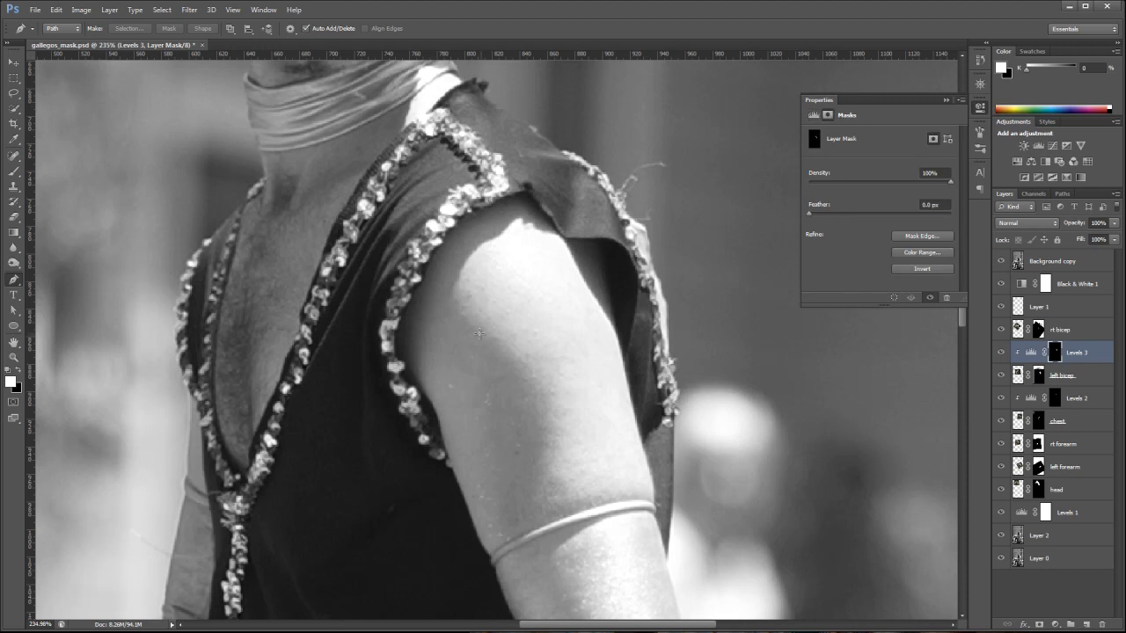
click(1001, 263)
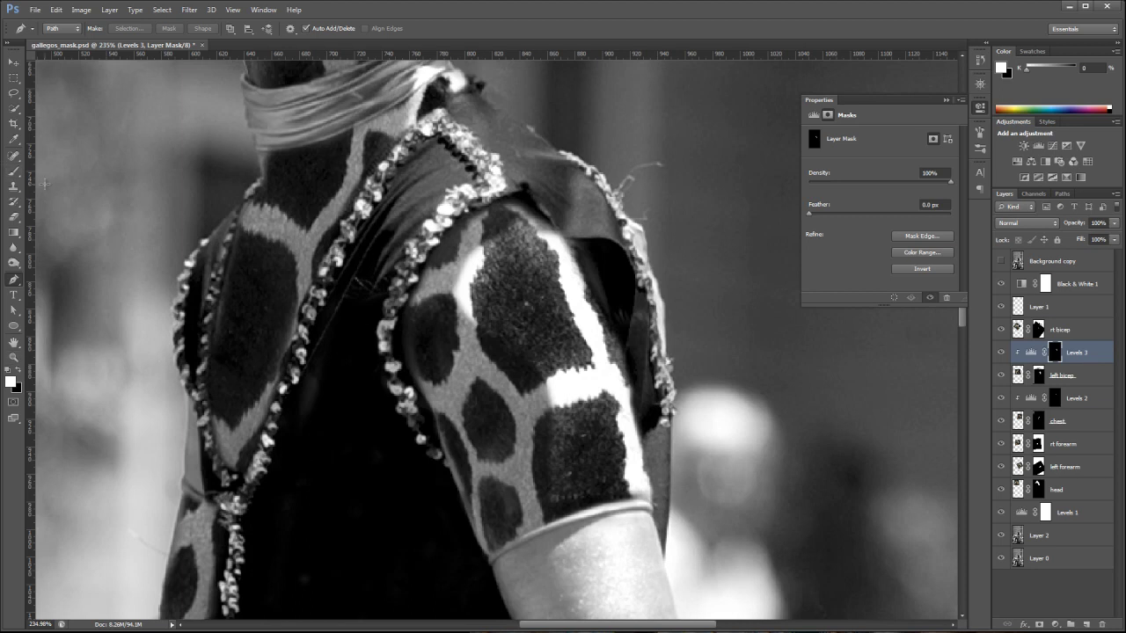
Paint over the bright bicep stripes in the Levels 3 mask with a 34% opacity brush
key(b)
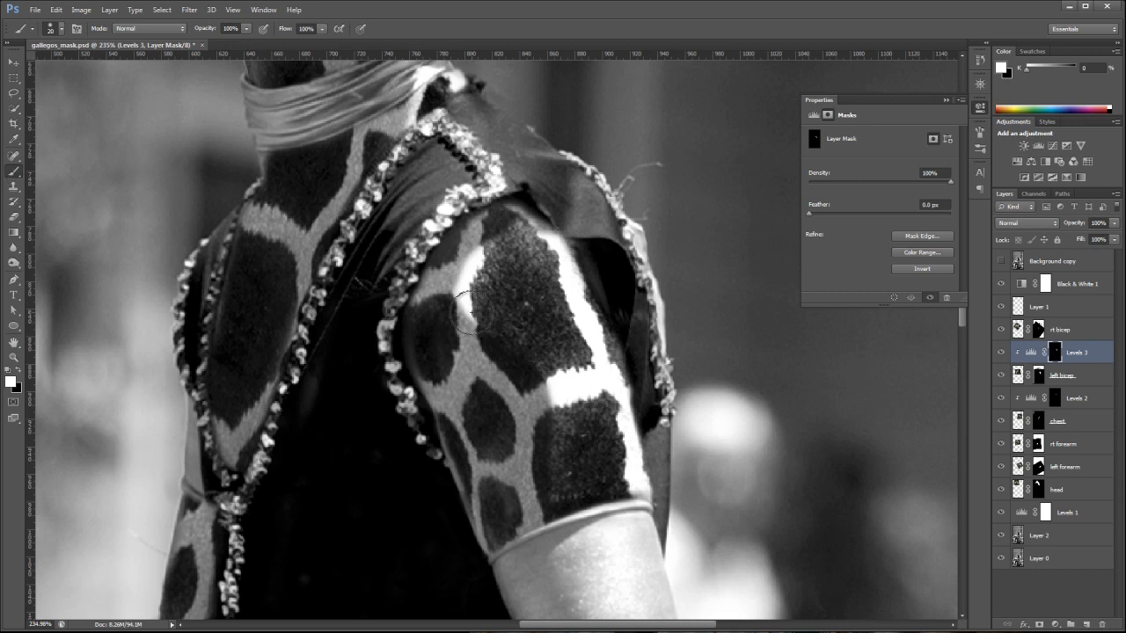
click(246, 29)
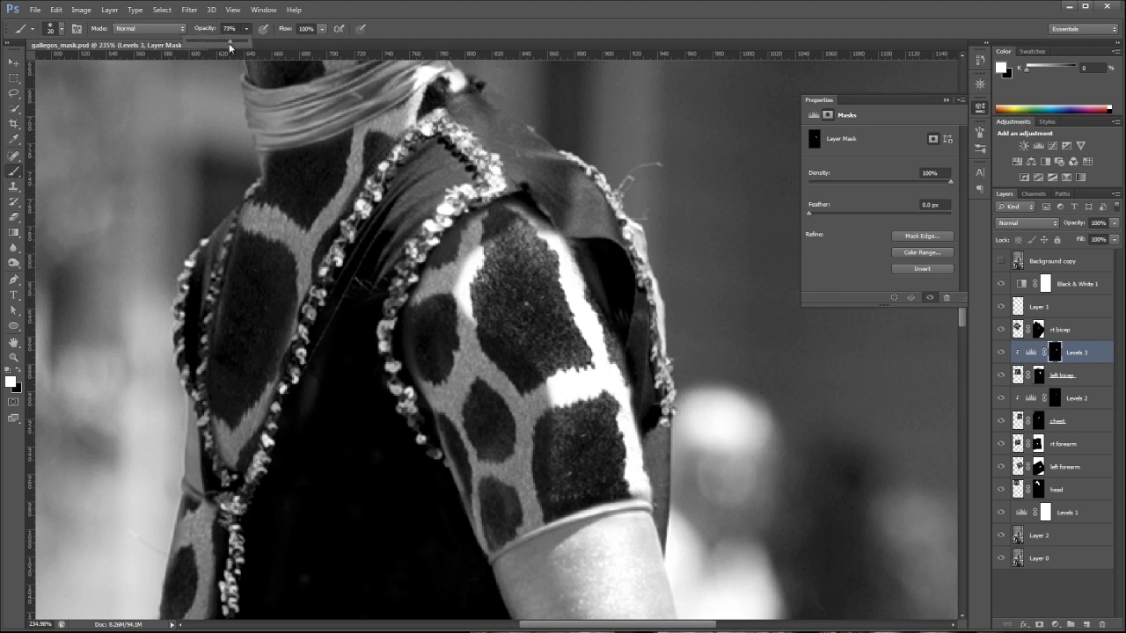
drag(207, 44, 206, 45)
drag(462, 286, 461, 306)
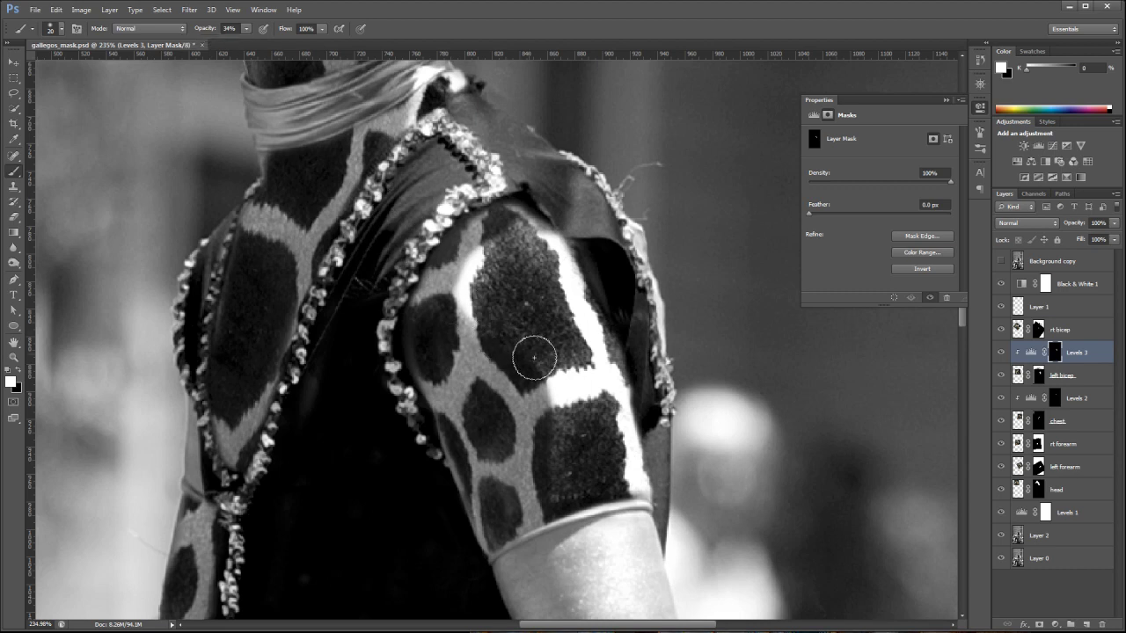
drag(547, 396, 543, 415)
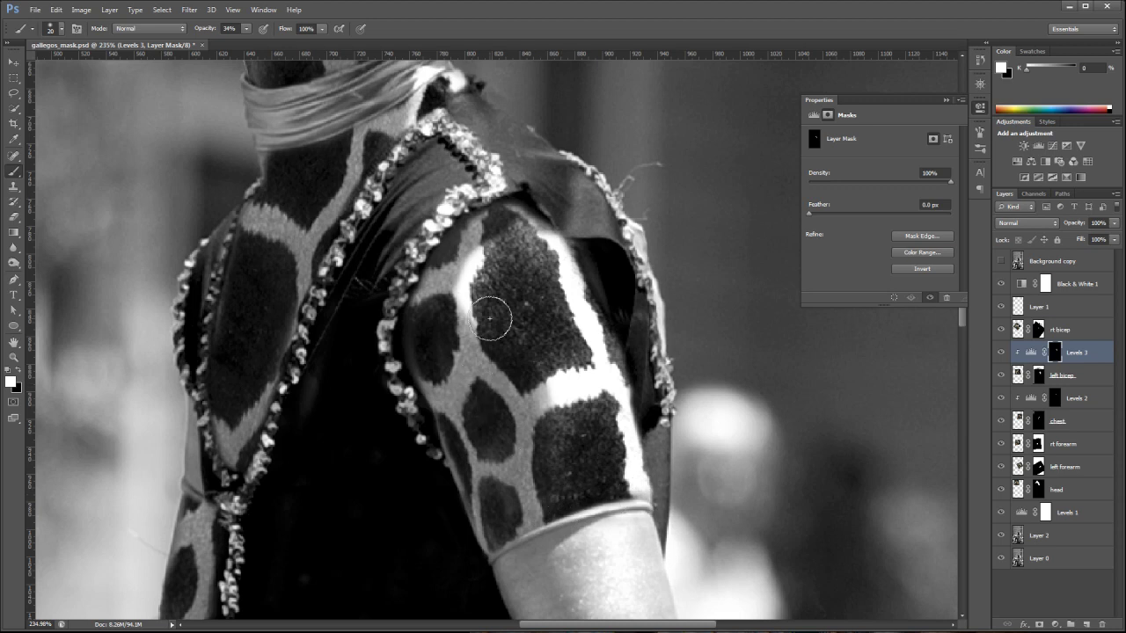
key(x)
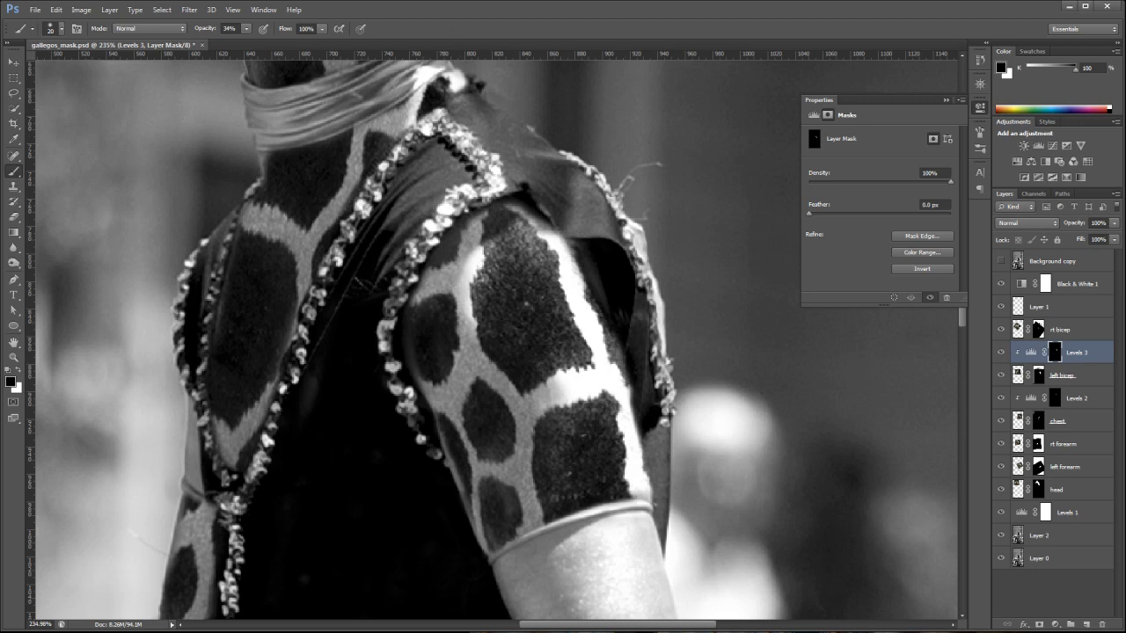
scroll(704, 343, down, 3)
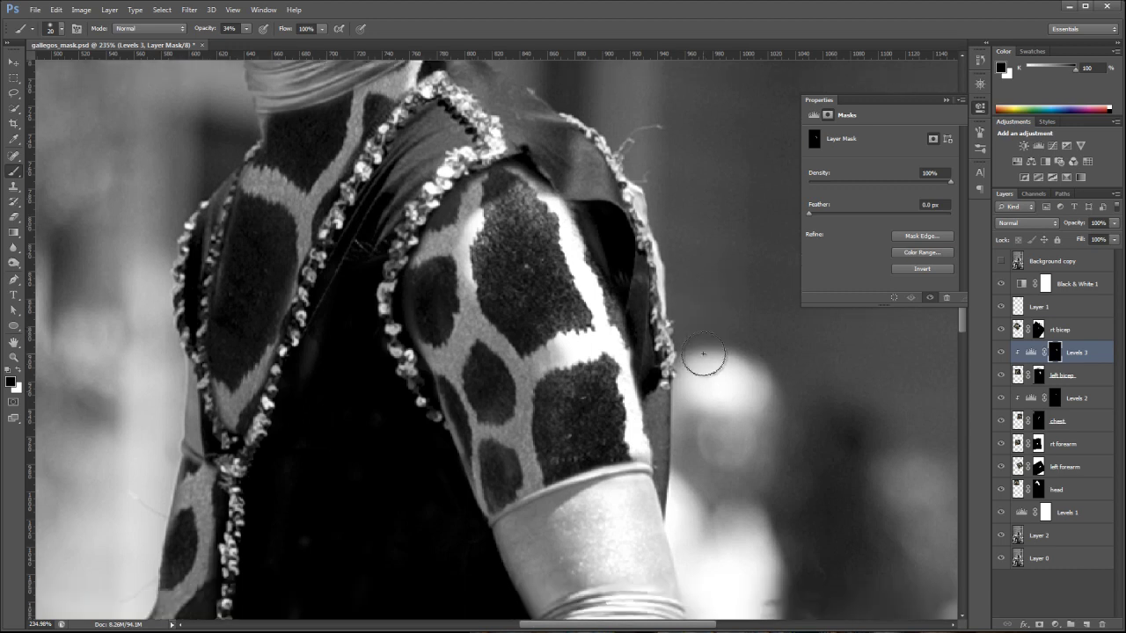
drag(963, 321, 966, 377)
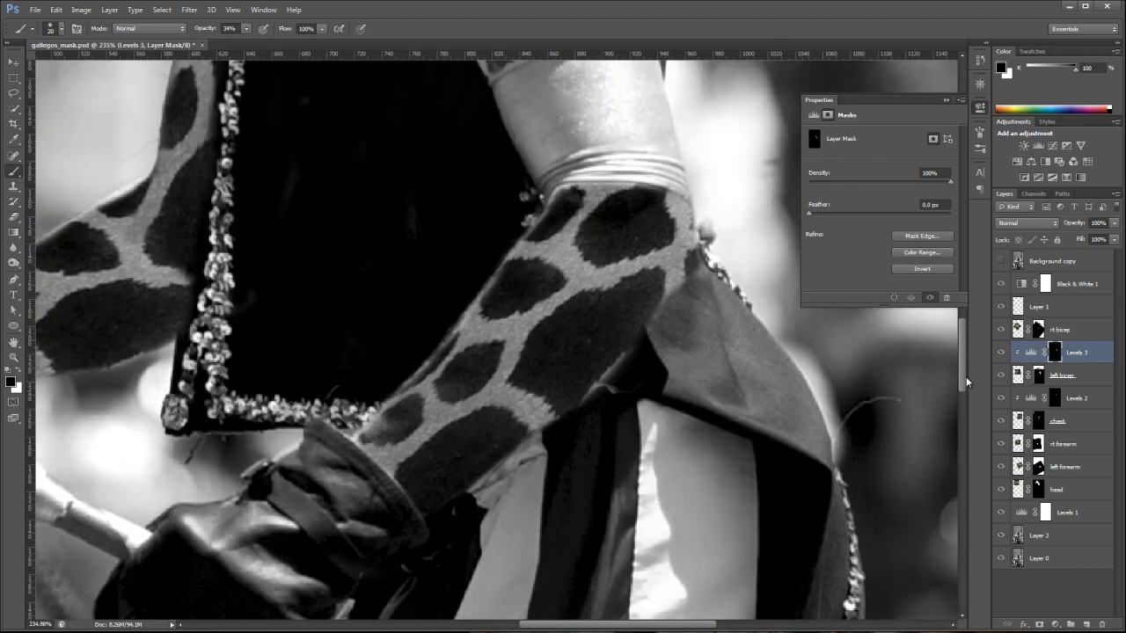
Show the original photo and trace the forearm's outer edge from the glove up toward the wrist
click(1000, 263)
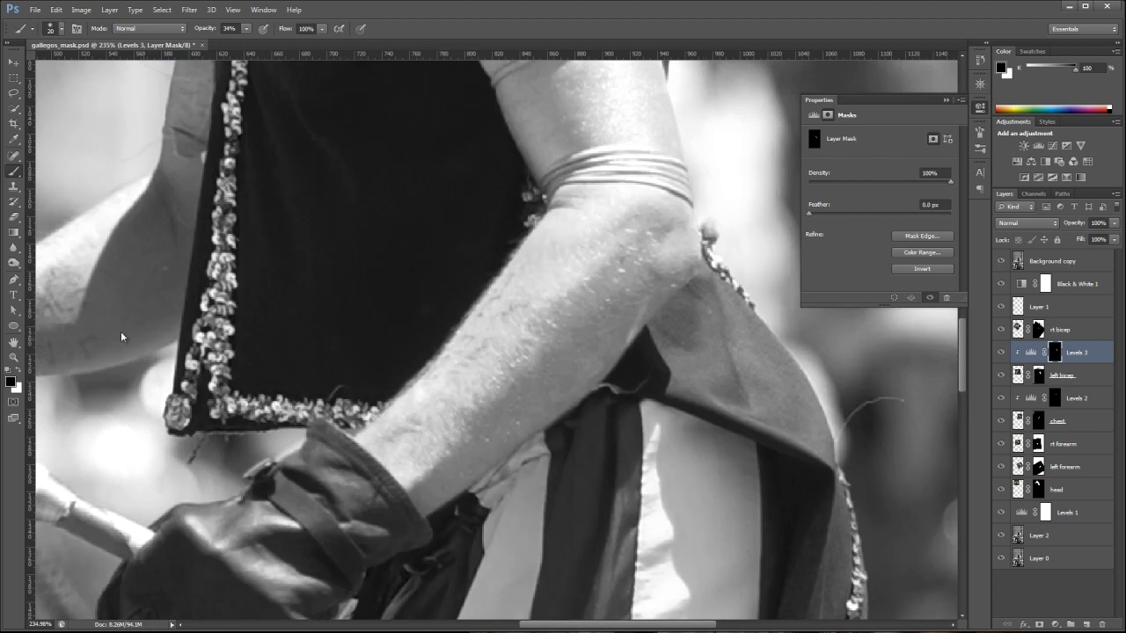
click(12, 282)
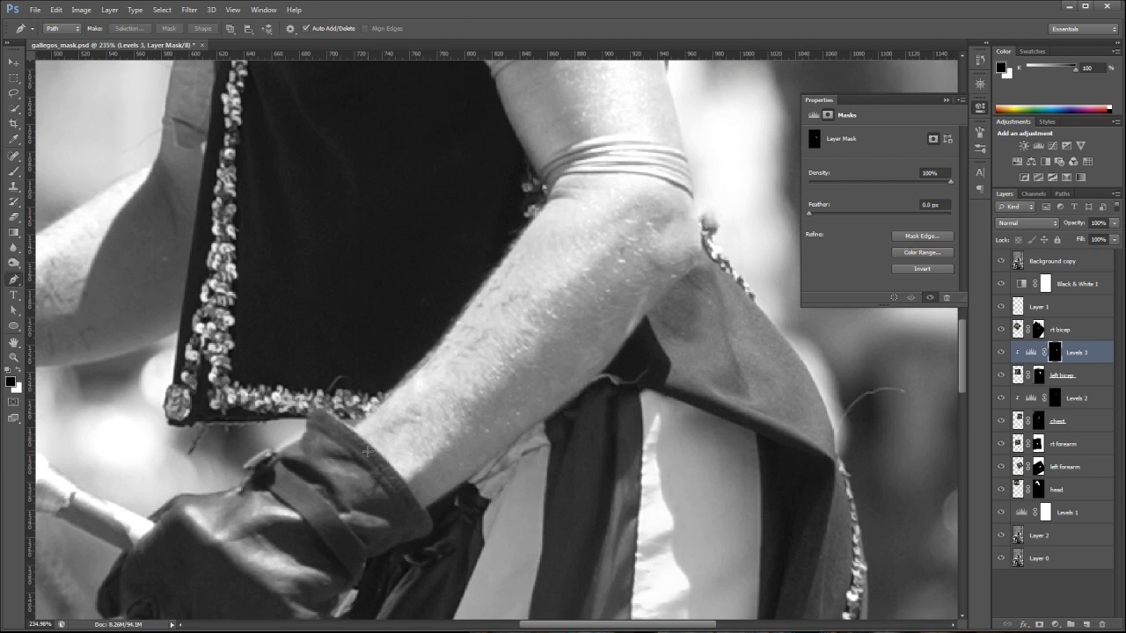
click(411, 476)
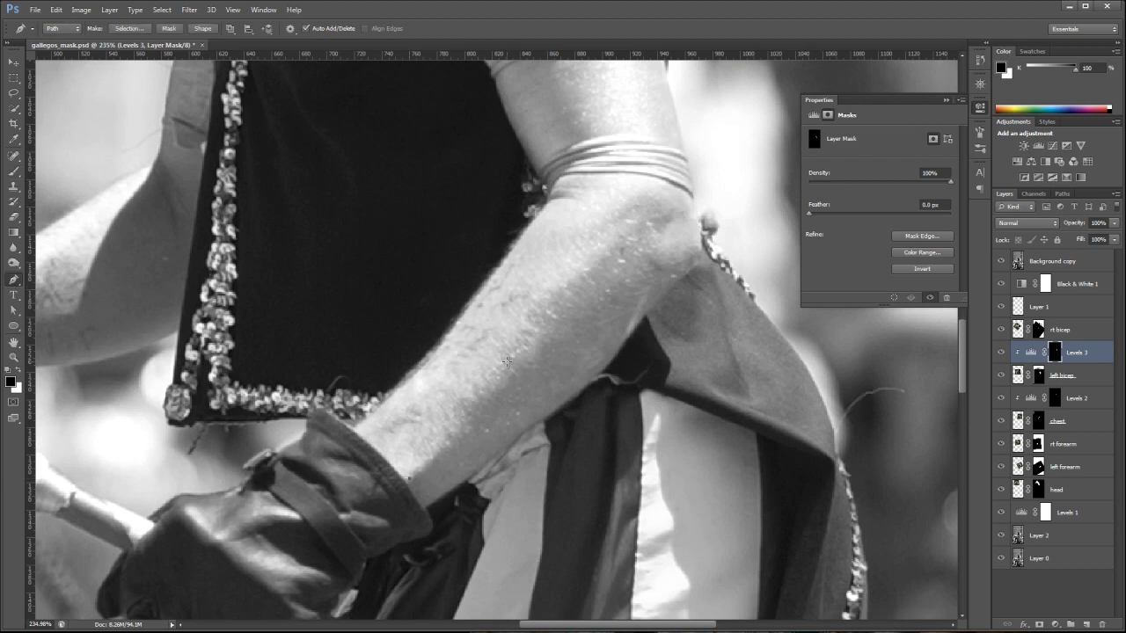
click(508, 361)
click(563, 292)
click(576, 282)
click(588, 271)
click(617, 246)
click(623, 242)
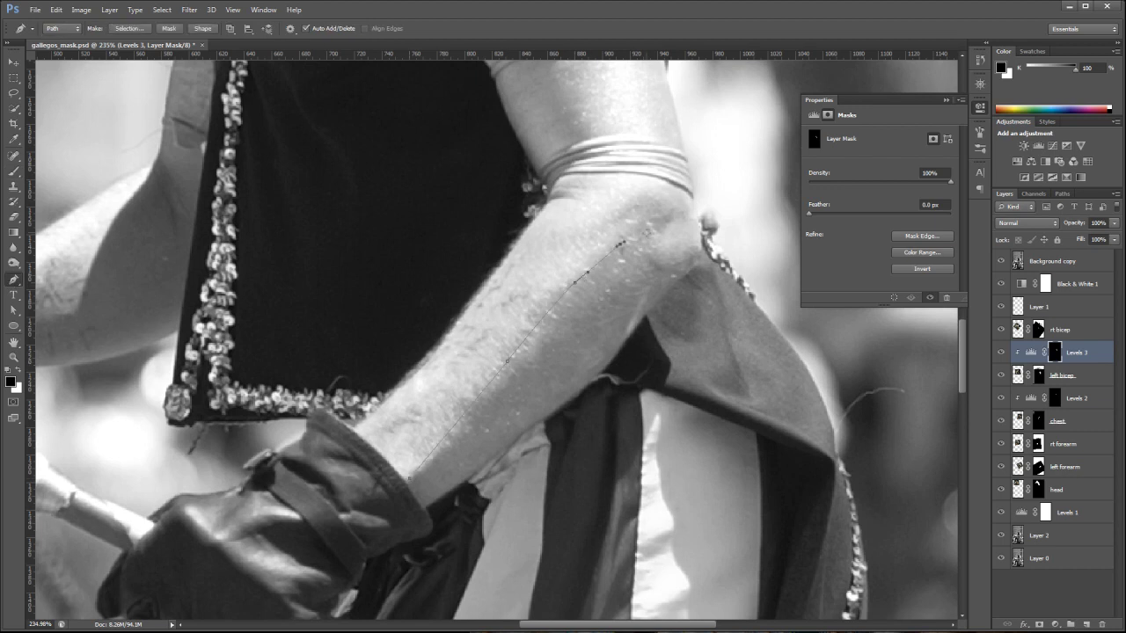
Close the forearm outline across the bracelet and inner forearm, and open Make Selection with 2-pixel feather
click(665, 185)
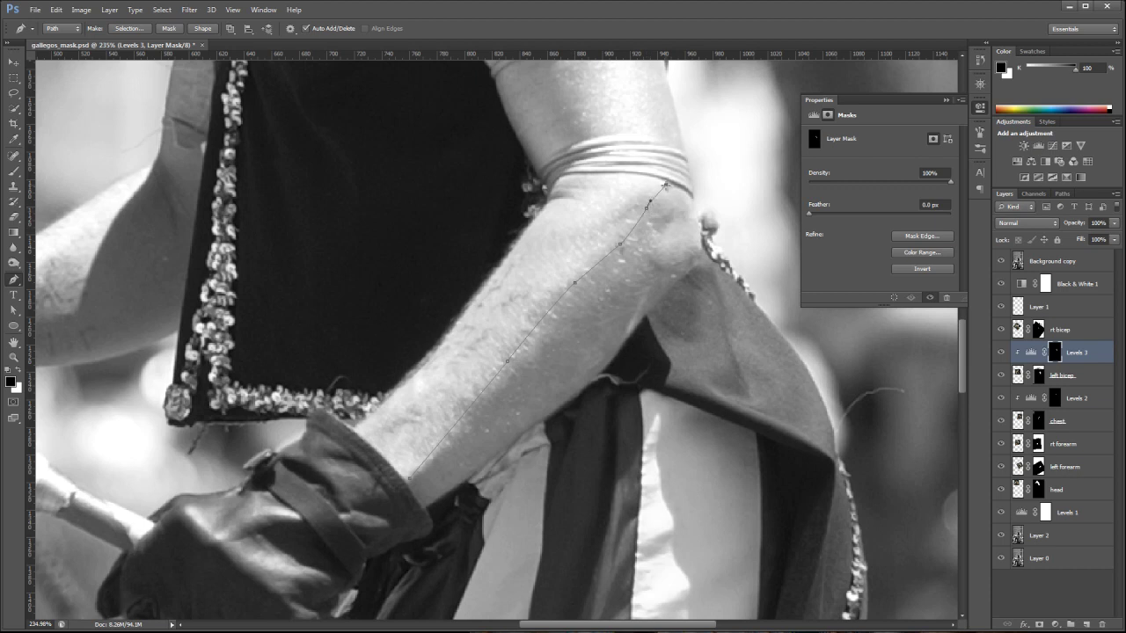
click(560, 179)
click(509, 229)
click(383, 374)
click(414, 484)
key(a)
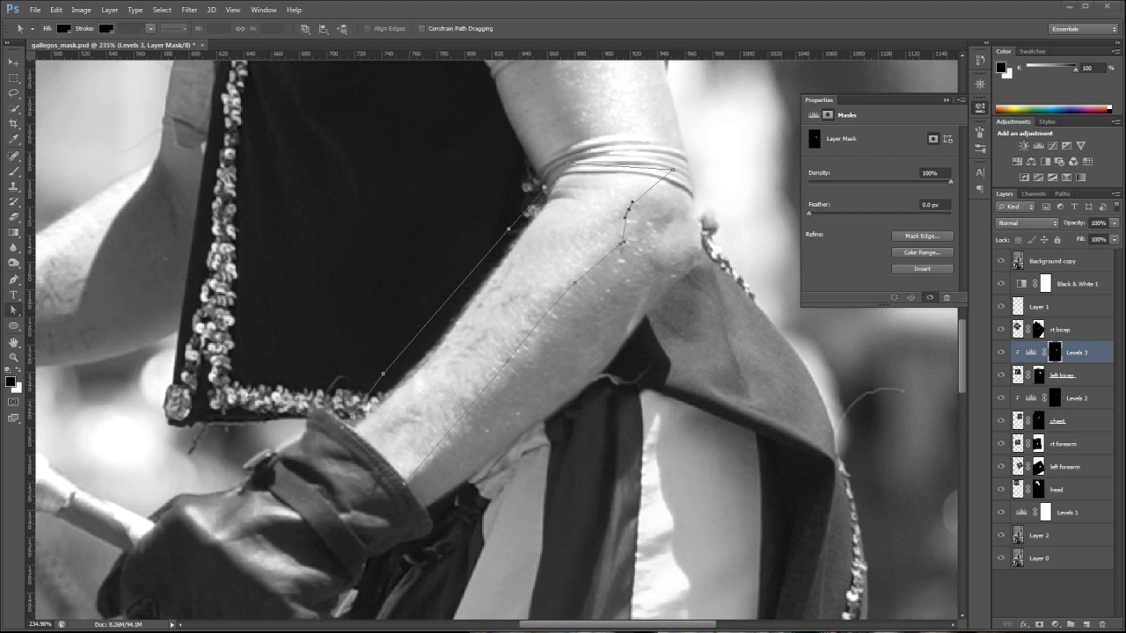
click(14, 281)
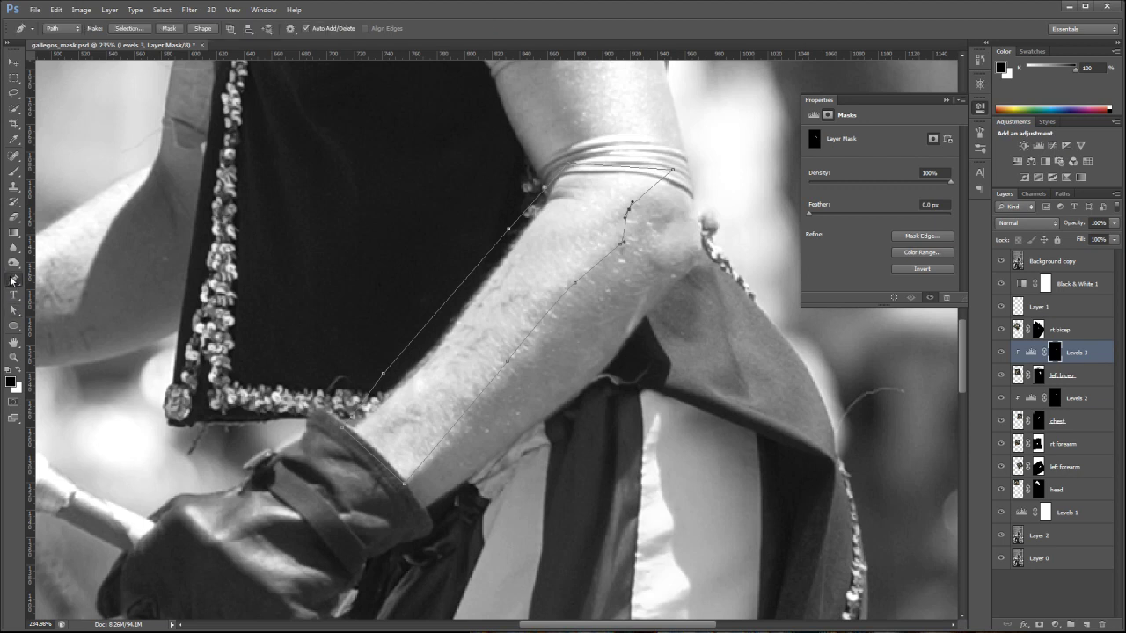
click(128, 29)
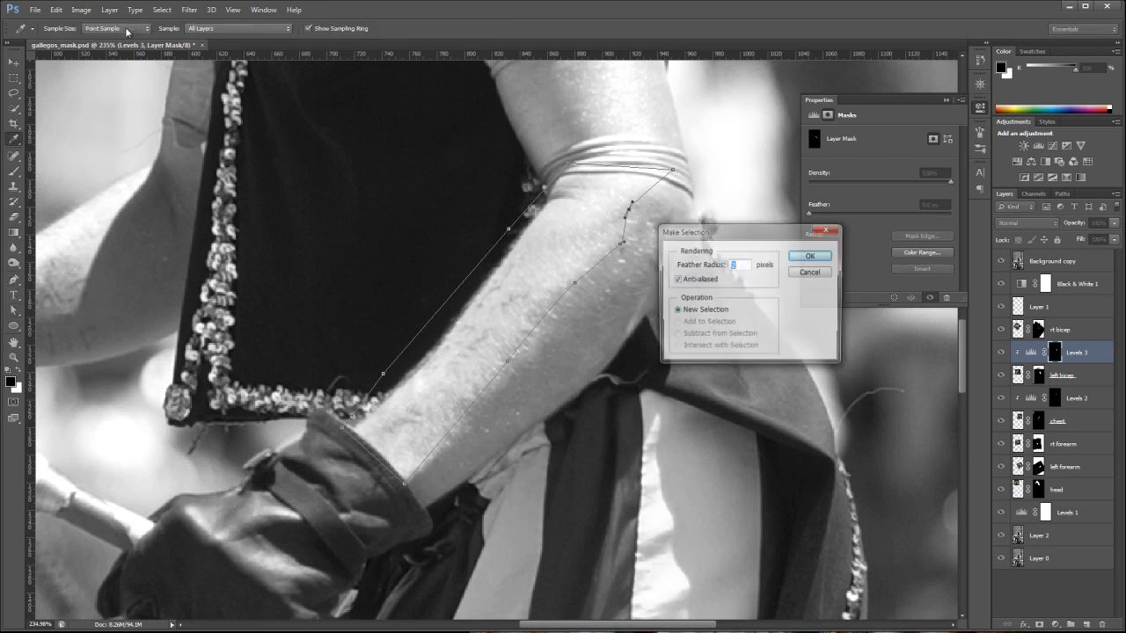
Add Levels 4 masked to the forearm outline, clipped to left forearm, with white input 125
click(819, 255)
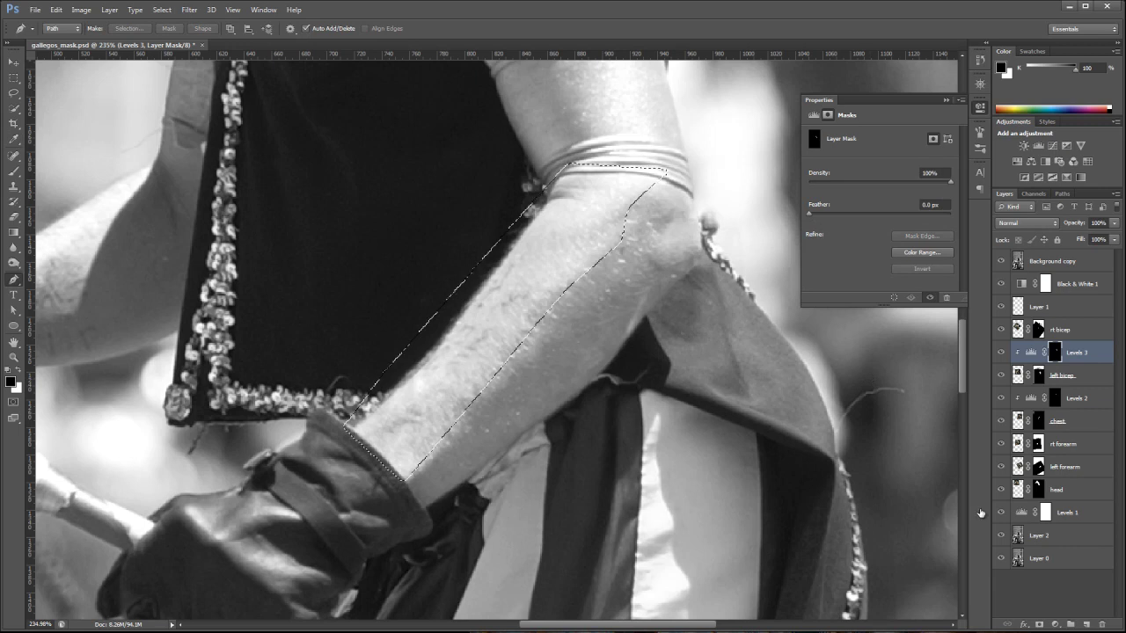
click(1065, 468)
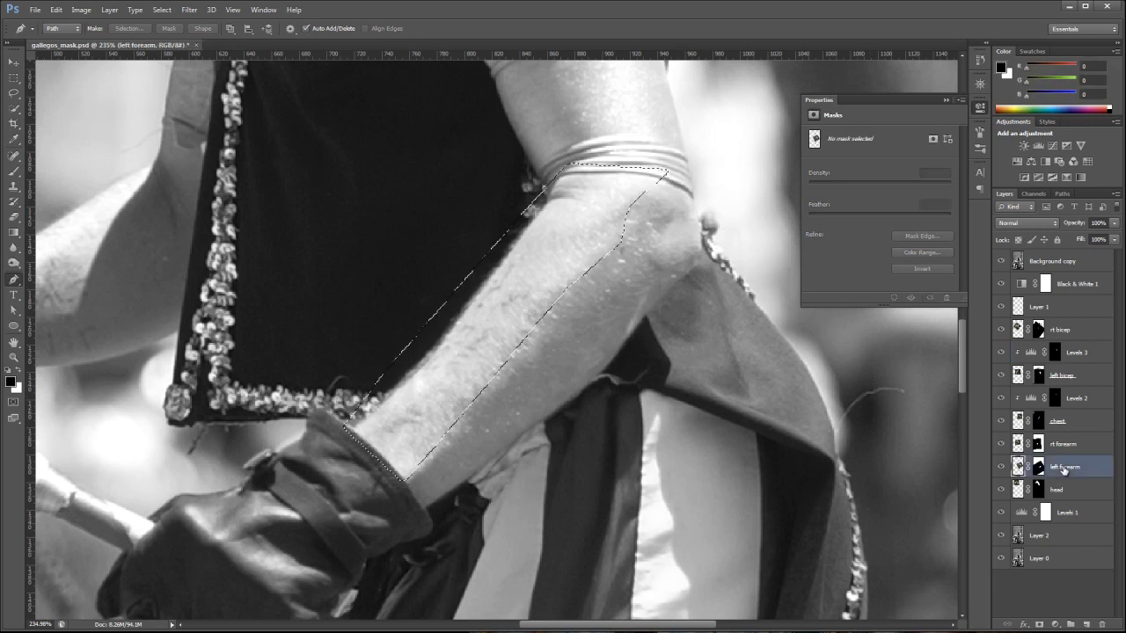
click(1039, 147)
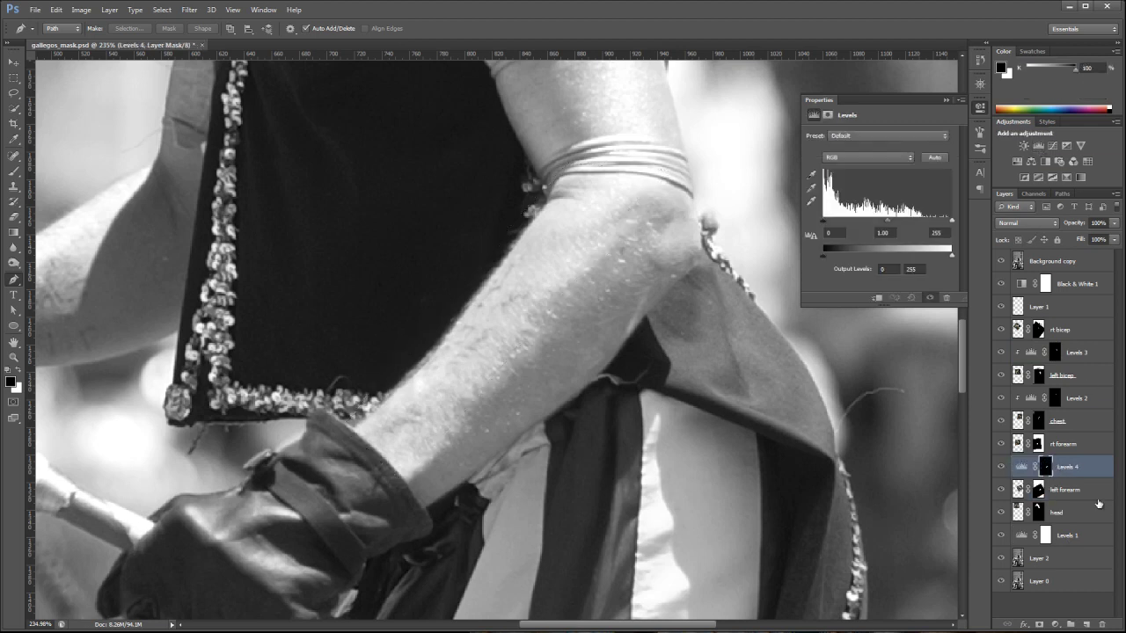
drag(1098, 479, 1101, 477)
alt+click(1100, 476)
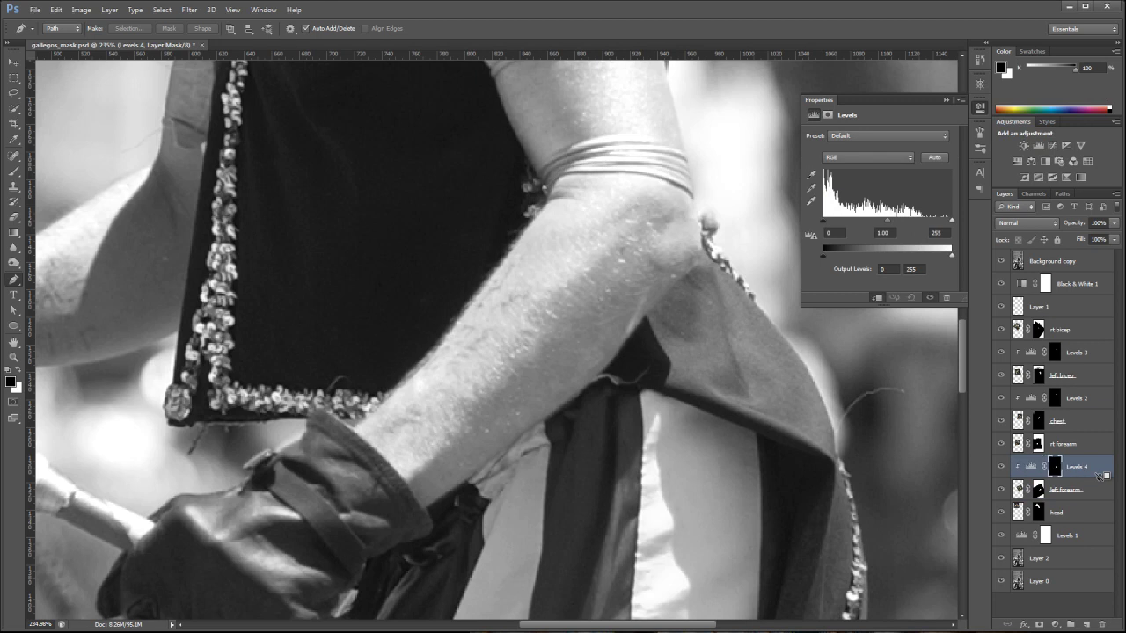
click(1000, 262)
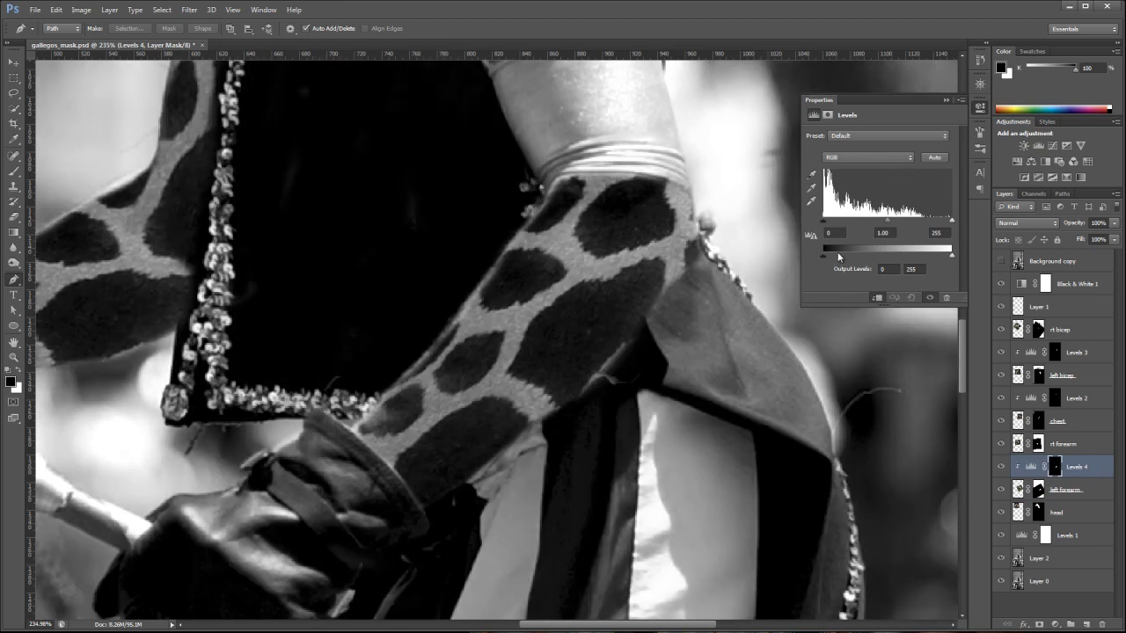
drag(953, 226, 888, 233)
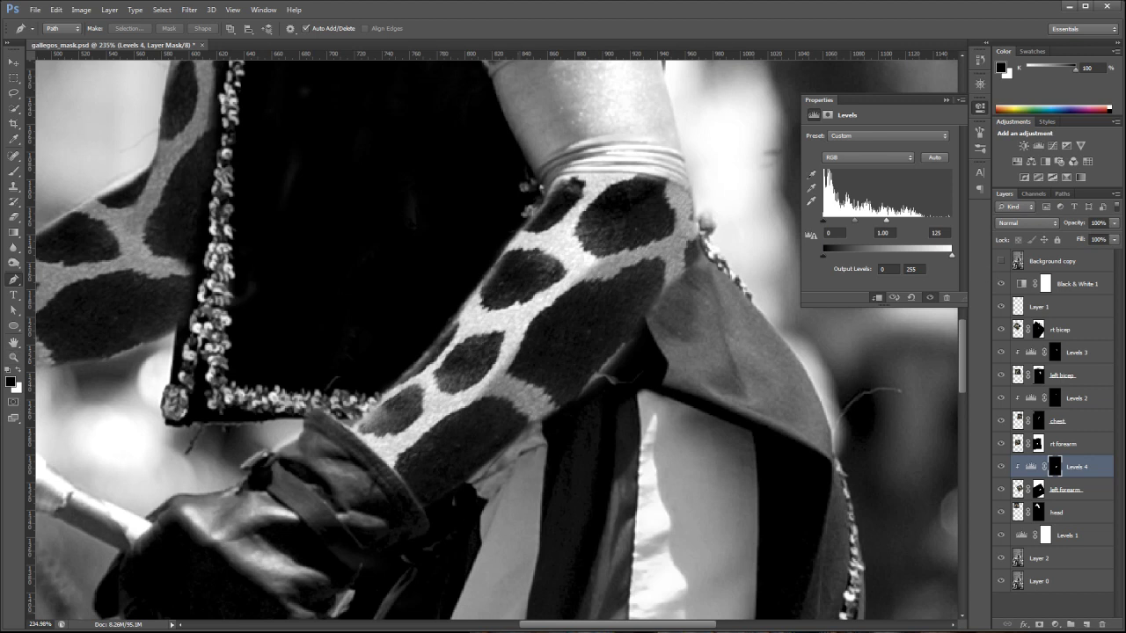
drag(598, 628, 513, 624)
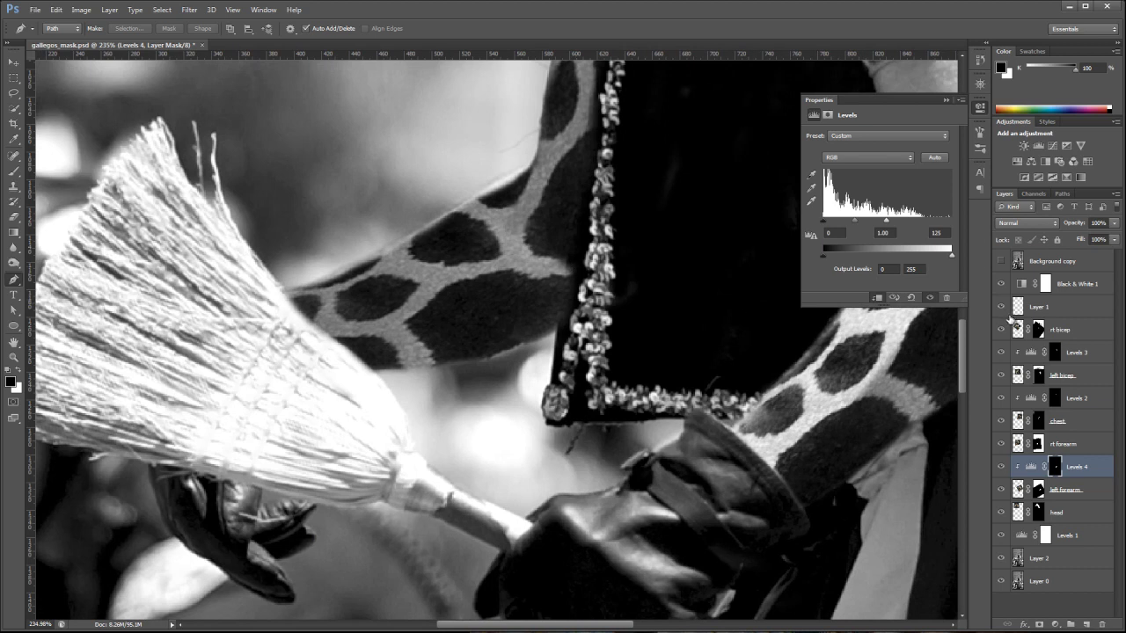
Trace a closed path around the bare upper arm beside the vest and open Make Selection with 2-pixel feather
click(1001, 262)
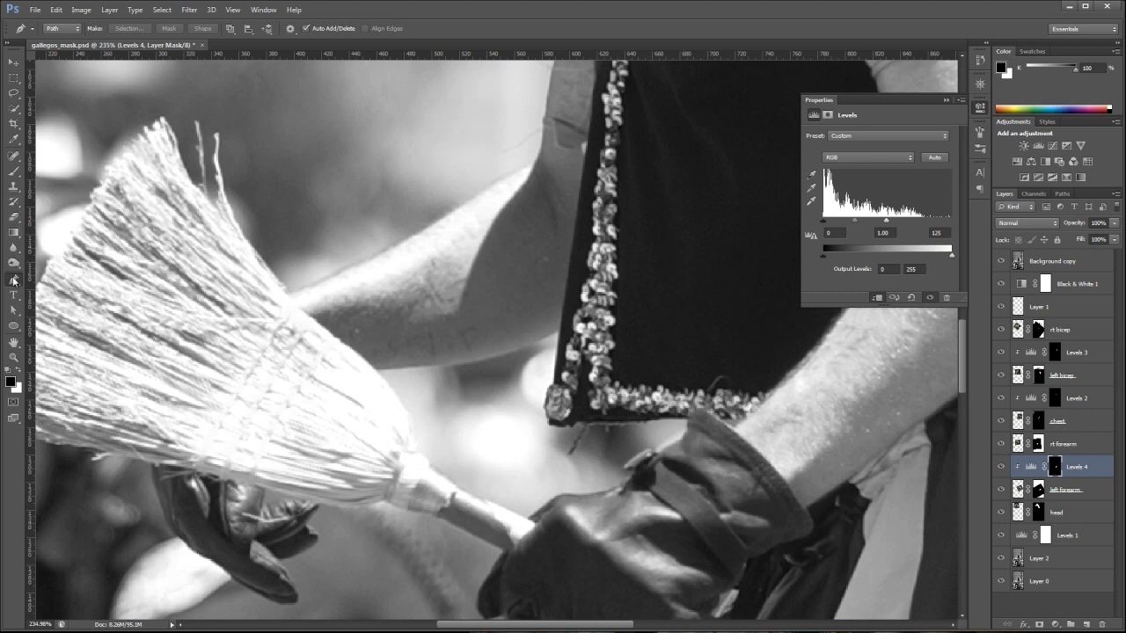
click(532, 174)
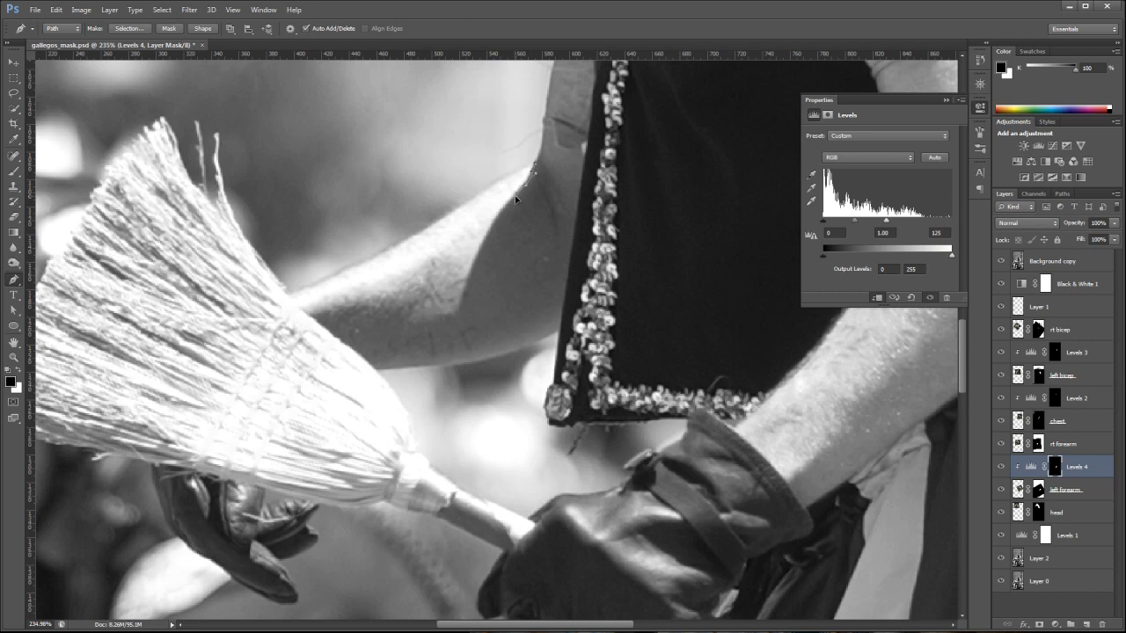
drag(487, 231, 477, 252)
click(457, 310)
drag(451, 311, 297, 322)
click(266, 301)
drag(260, 276, 280, 265)
click(418, 188)
click(511, 155)
click(141, 29)
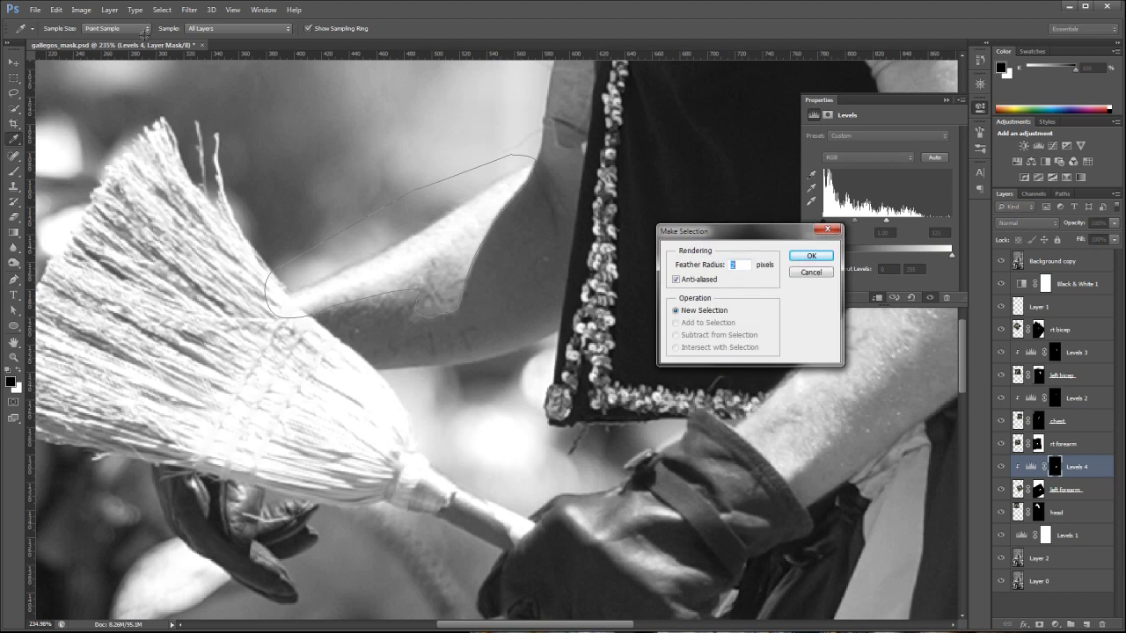
Add Levels 5 above rt forearm, masked to the upper arm, clipped with Ctrl+Alt+G, white input 129
click(811, 256)
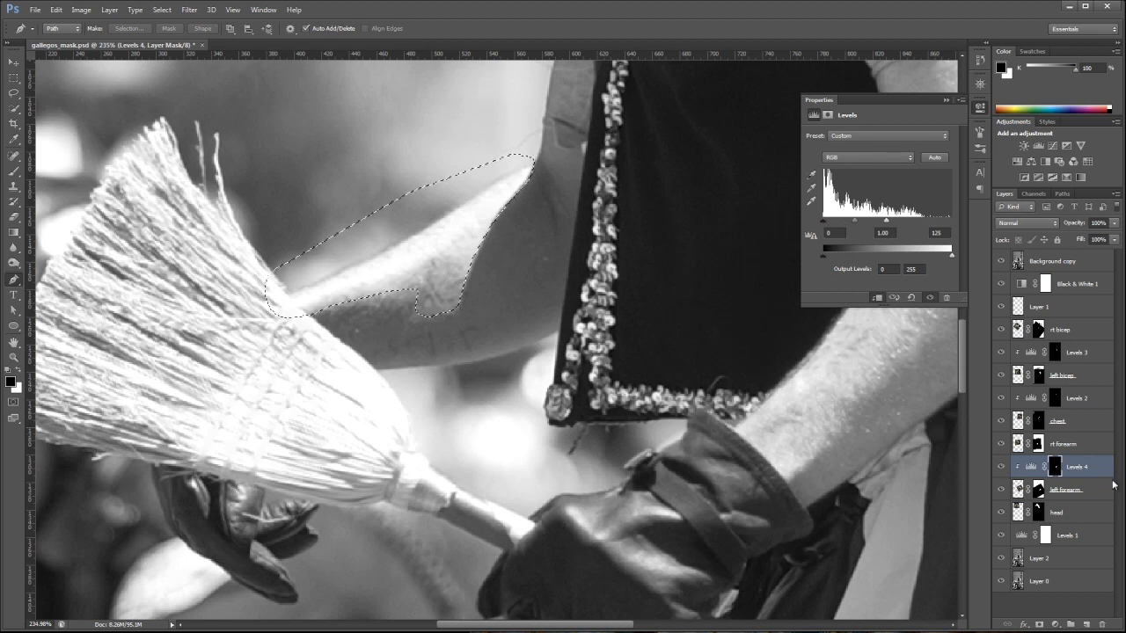
click(1075, 445)
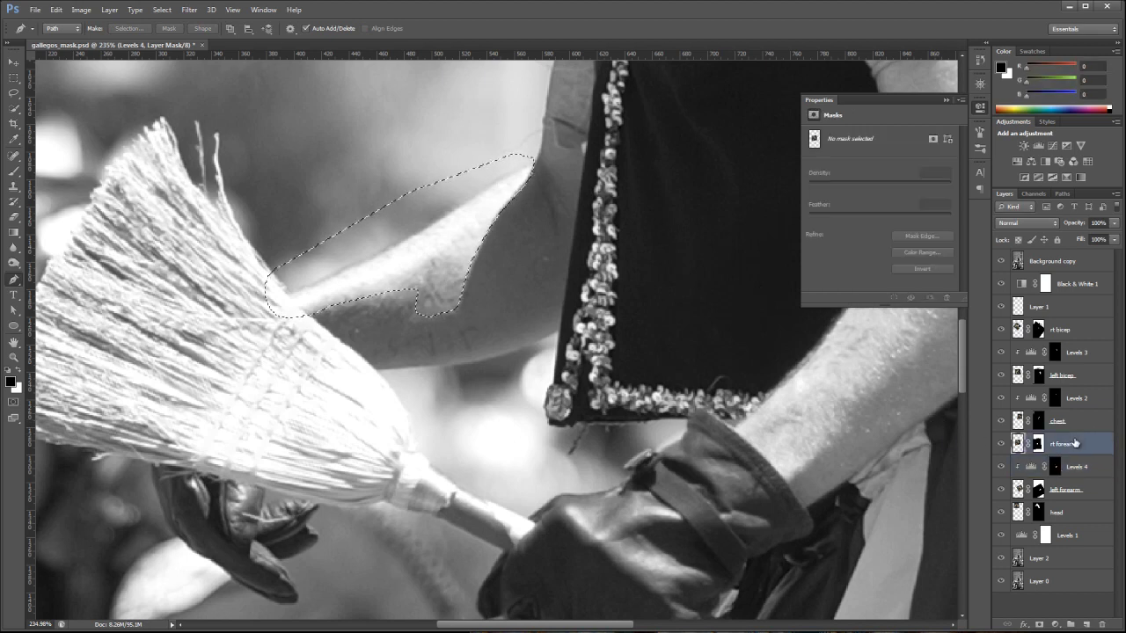
click(1038, 146)
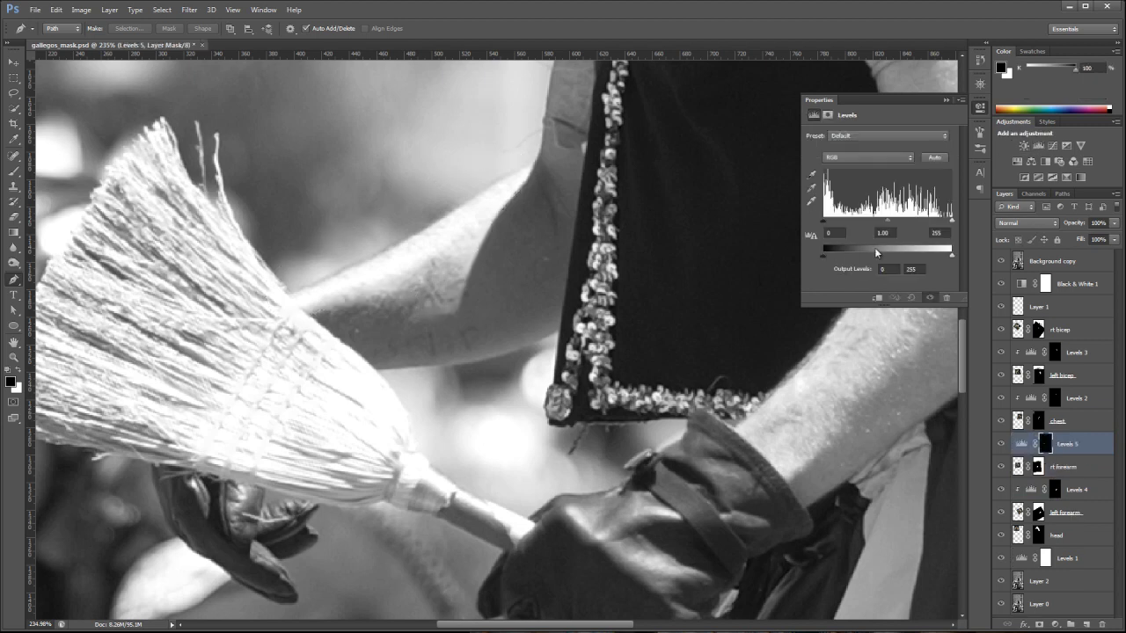
click(1000, 262)
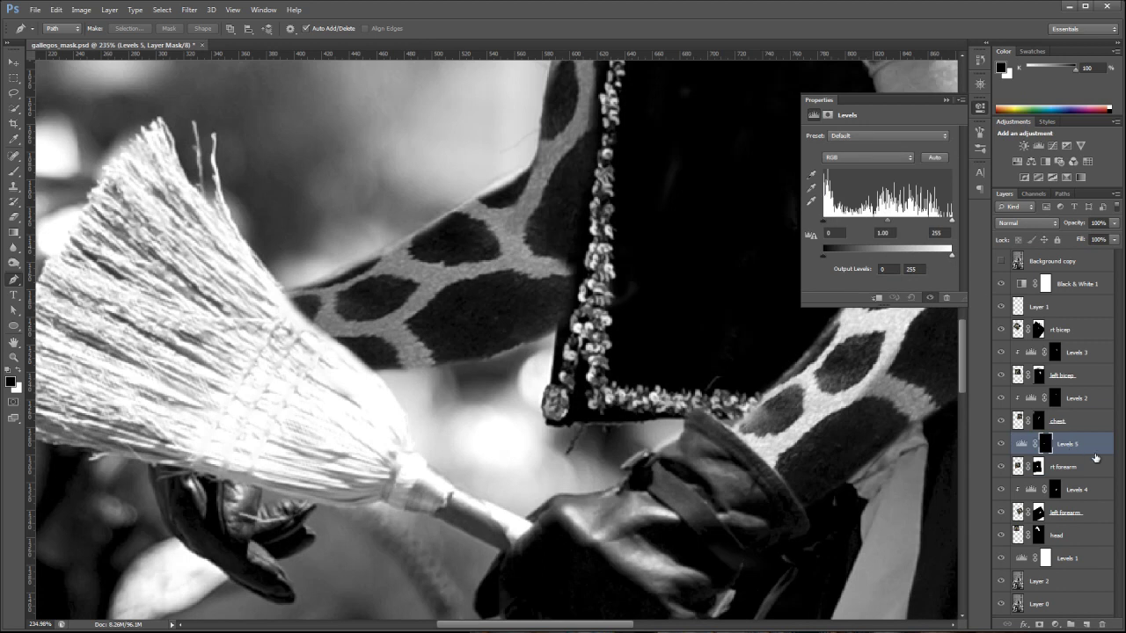
key(ctrl+alt+g)
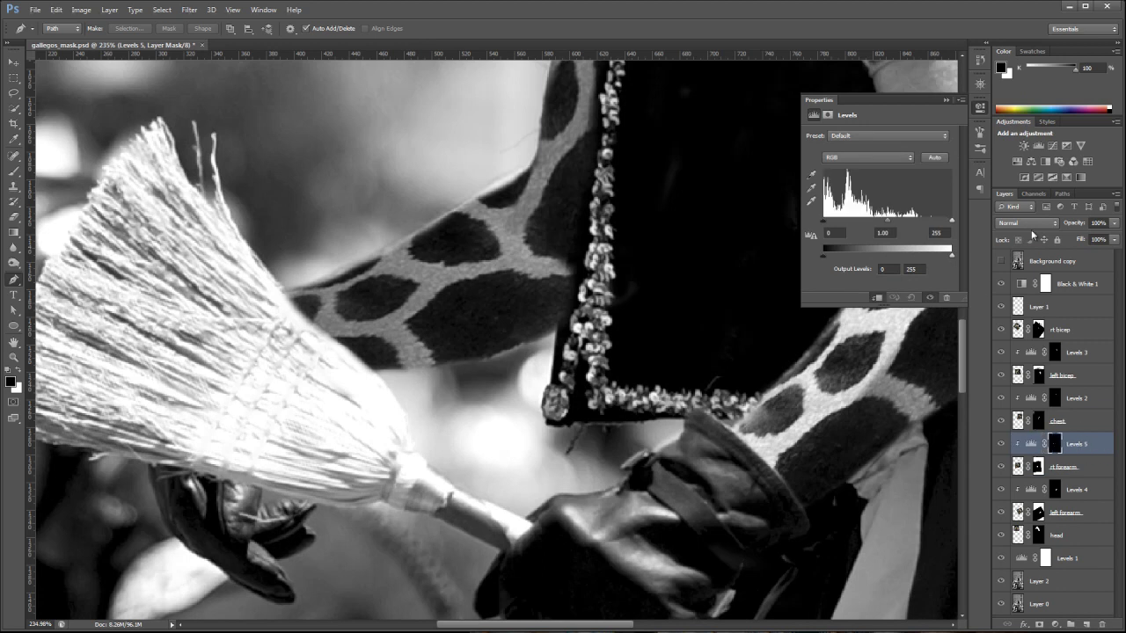
drag(951, 222, 903, 233)
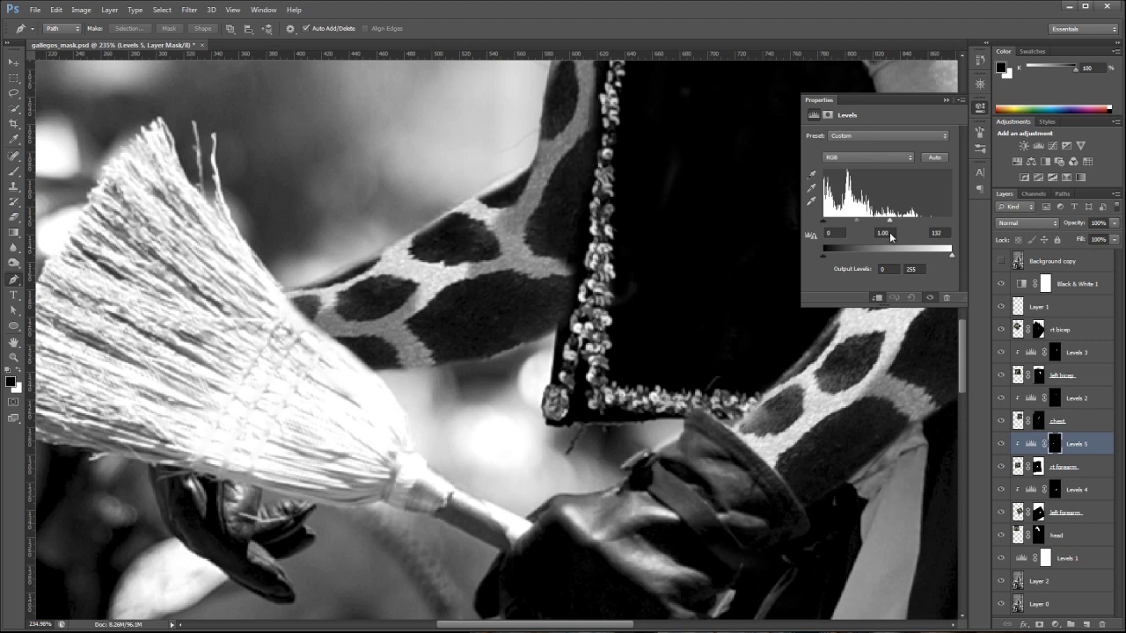
drag(889, 232, 888, 233)
Duplicate the Levels 5 adjustment layer and invert the copy's mask to affect everything
drag(1091, 451, 1089, 625)
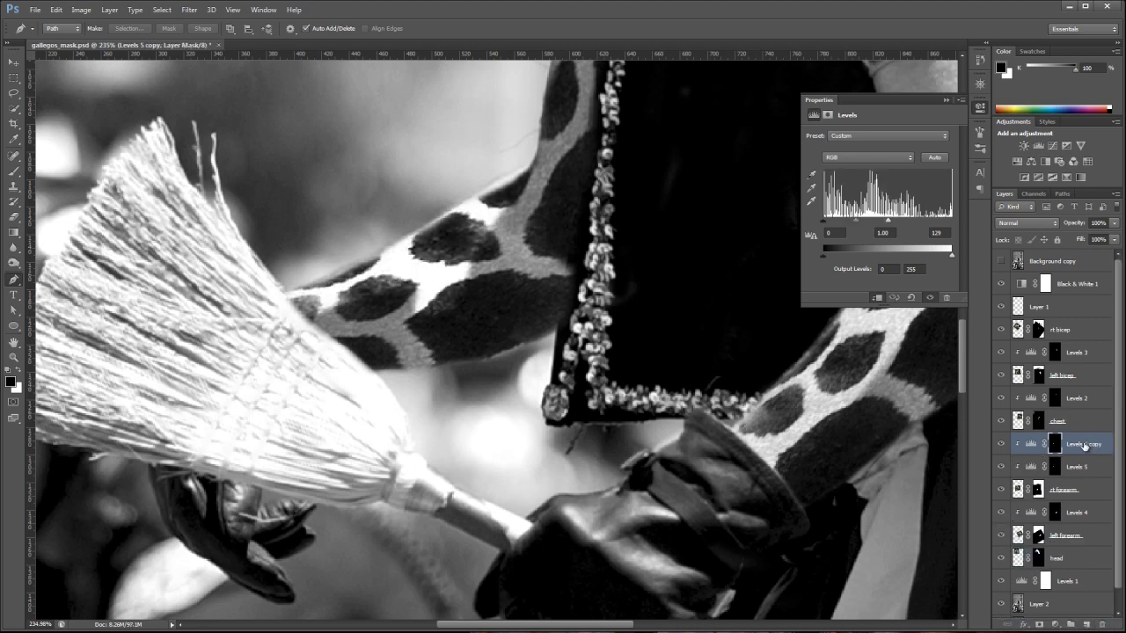
click(1053, 443)
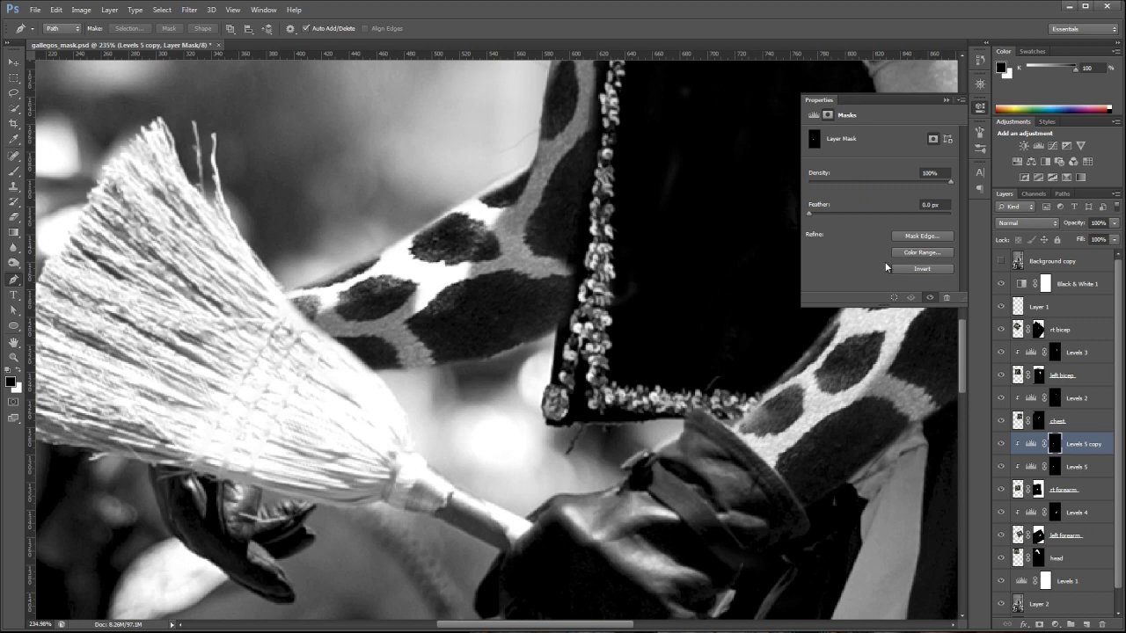
click(934, 270)
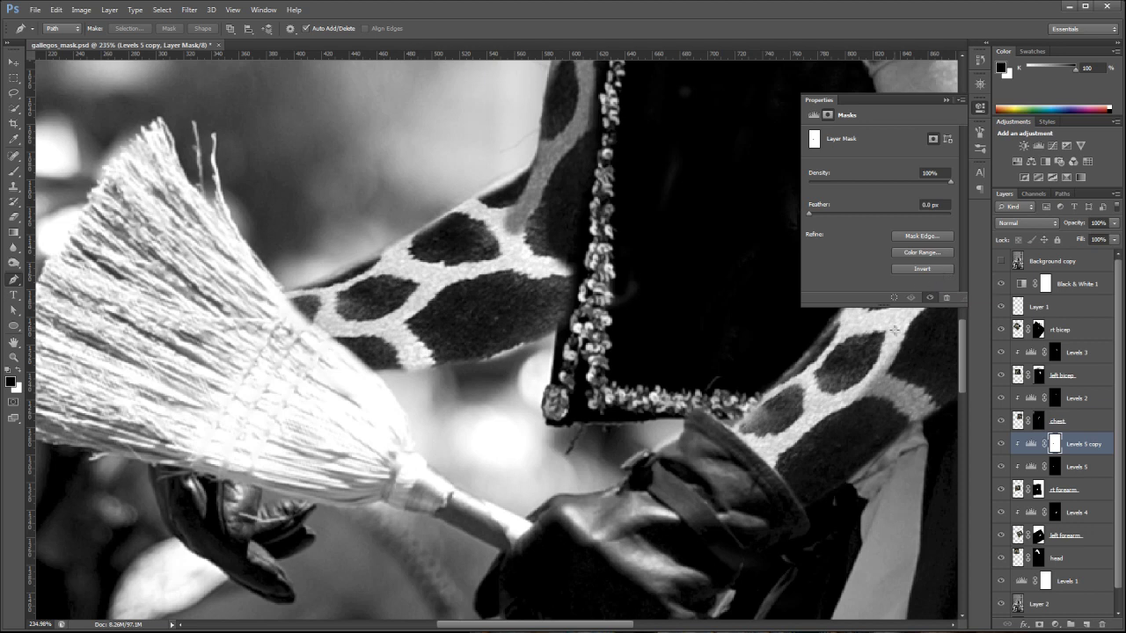
Compare the image with and without Levels 5 copy, then darken its shadows with the black input
click(1001, 445)
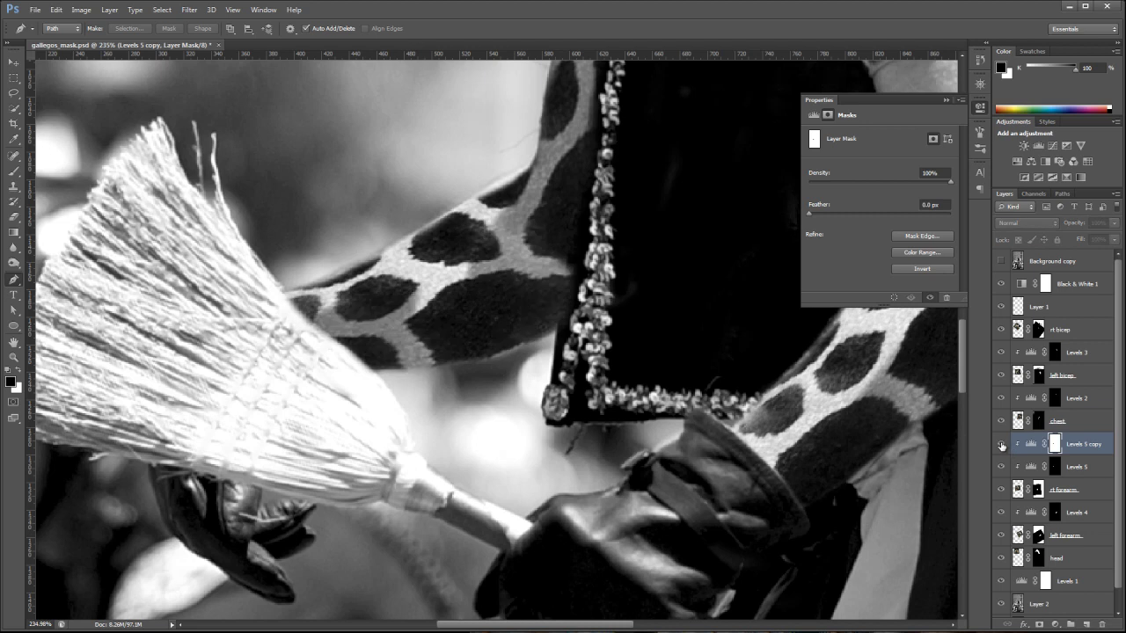
click(1001, 444)
click(1002, 444)
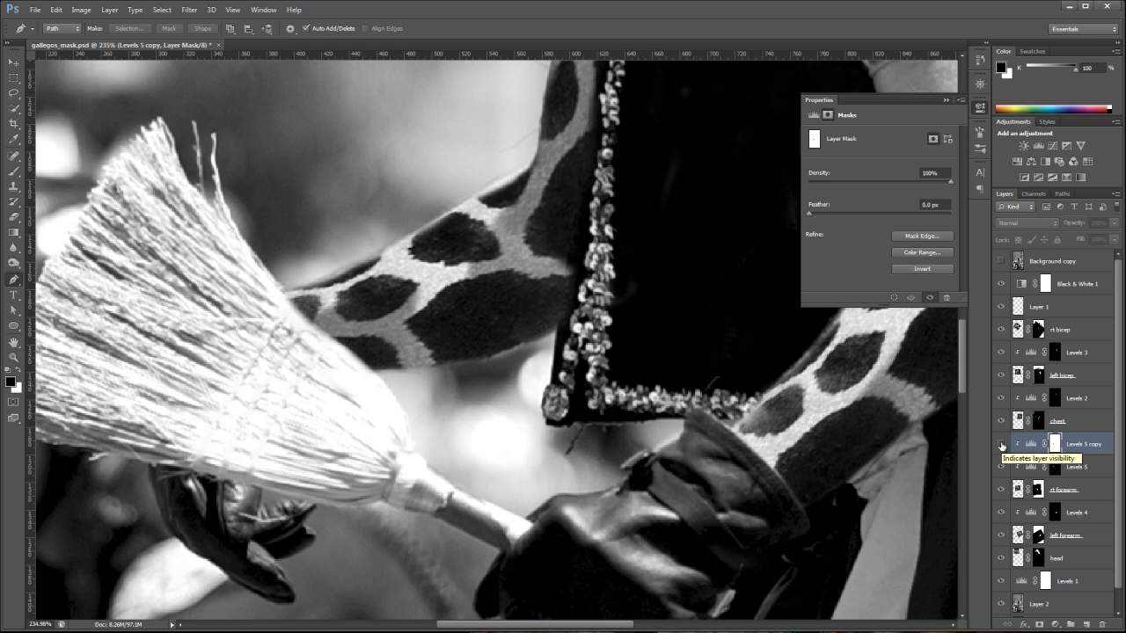
click(1001, 444)
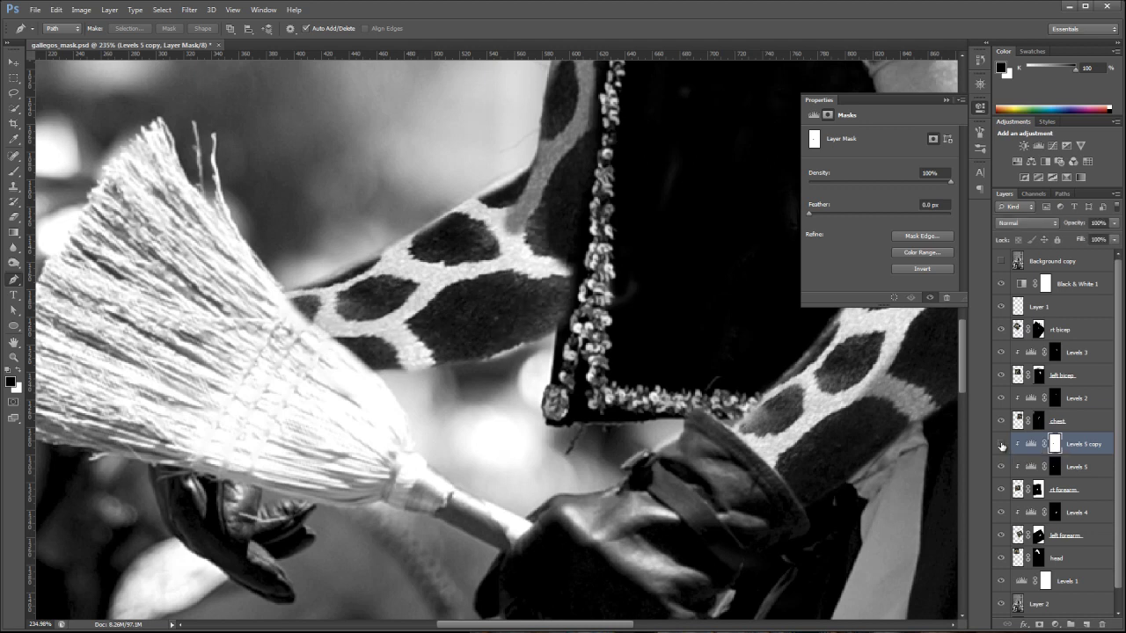
click(1001, 445)
click(1001, 444)
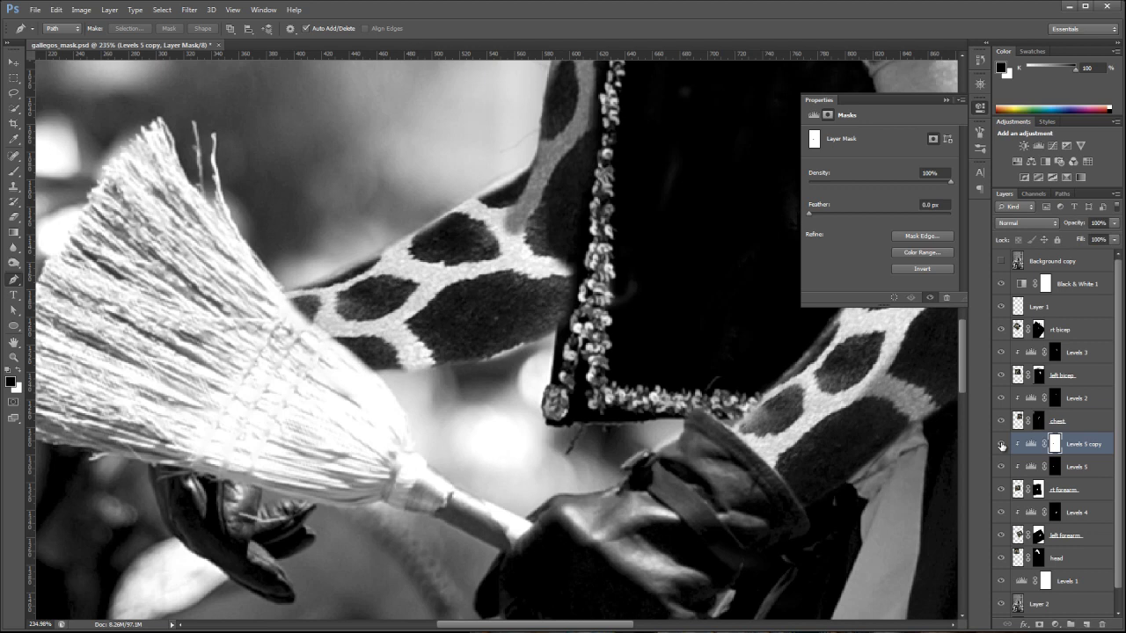
click(1001, 444)
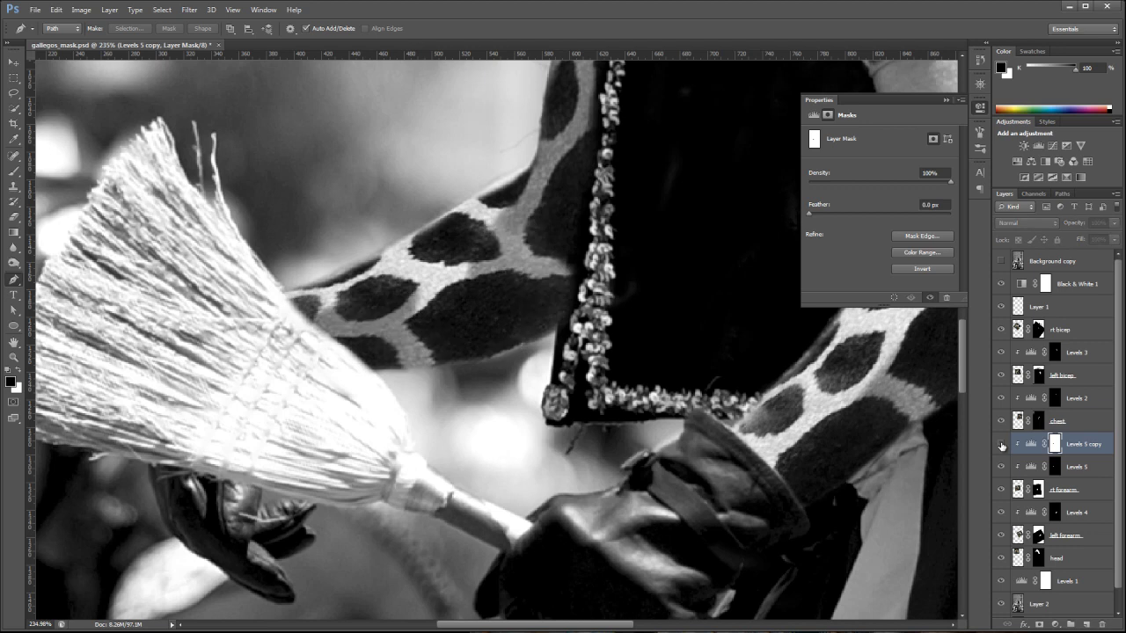
click(1001, 445)
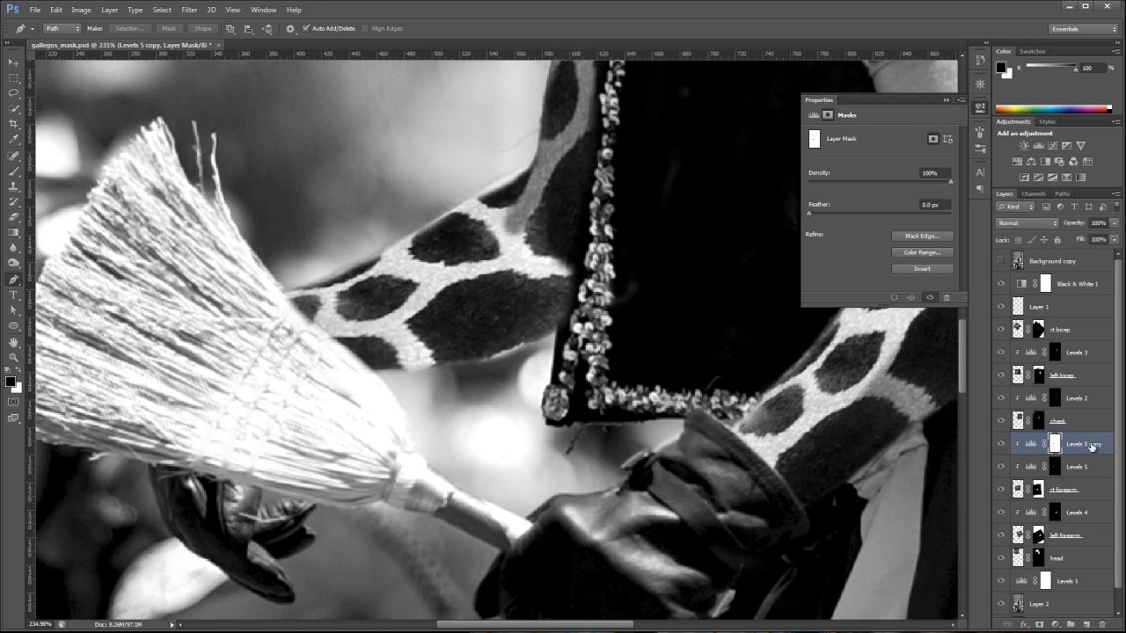
click(1031, 445)
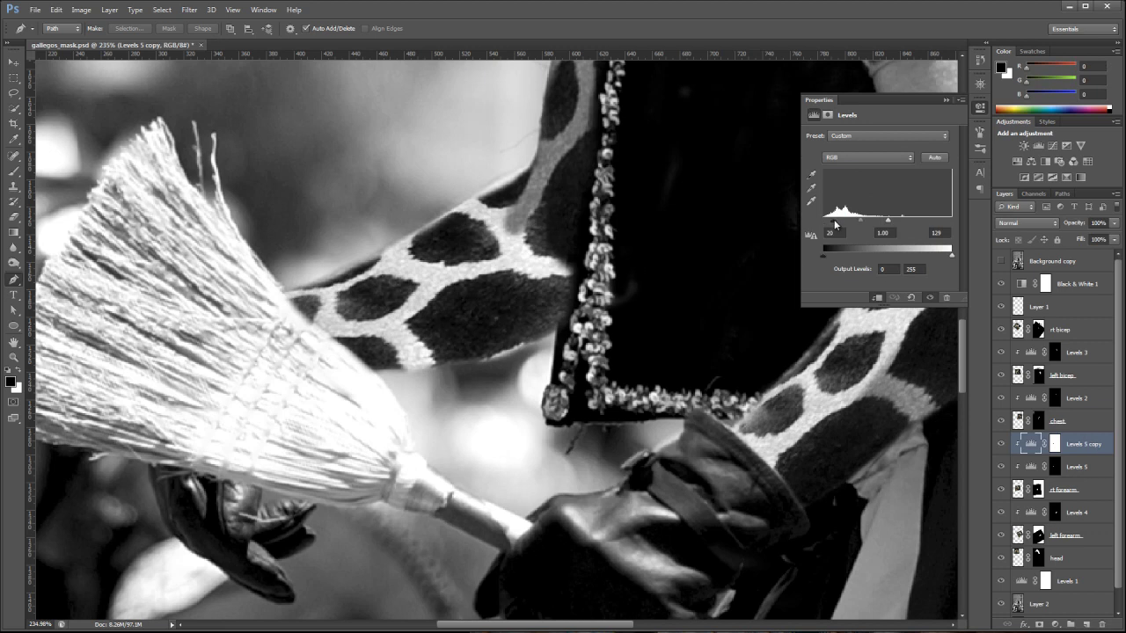
drag(823, 220, 878, 225)
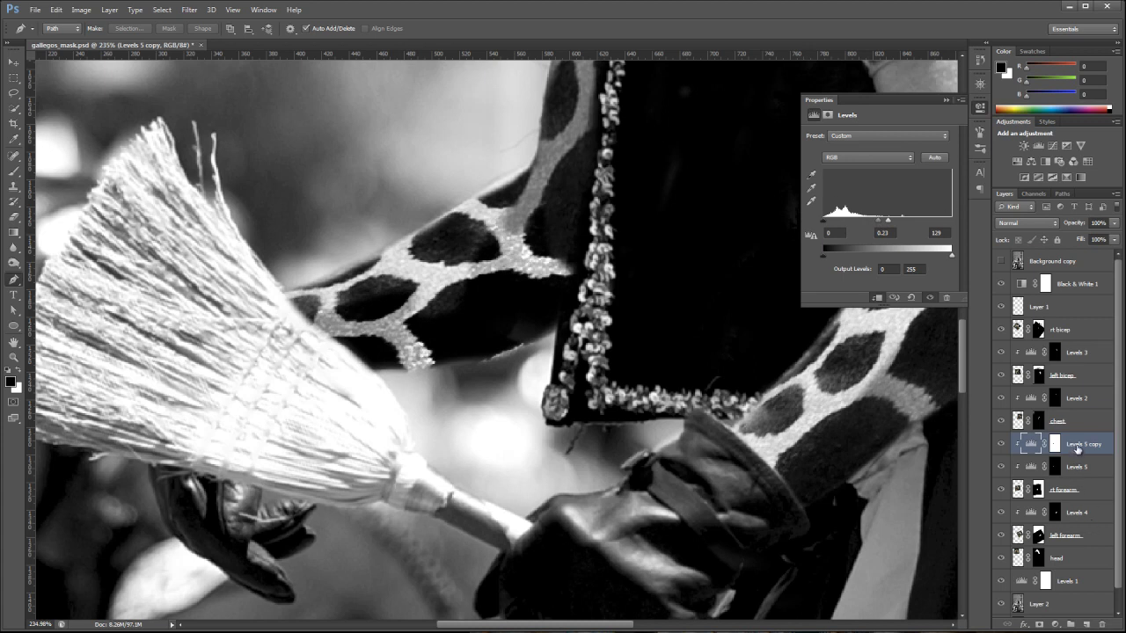
Delete Levels 5 copy and raise Levels 5's midtone input to 1.38 on the upper-arm fur
drag(1079, 447, 1101, 624)
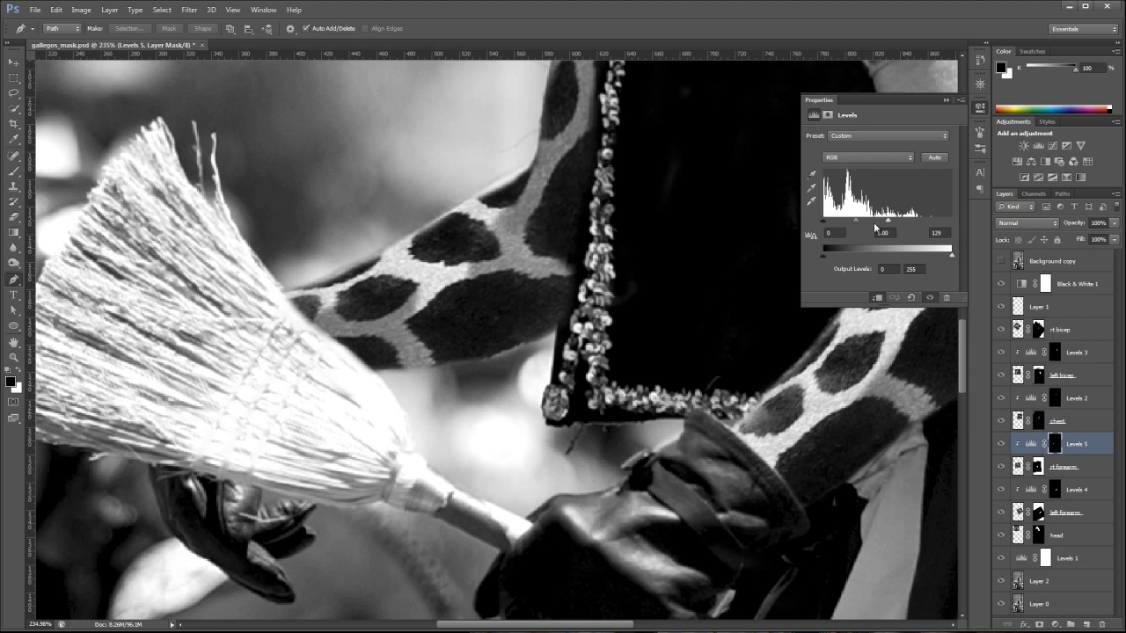
drag(857, 222, 848, 226)
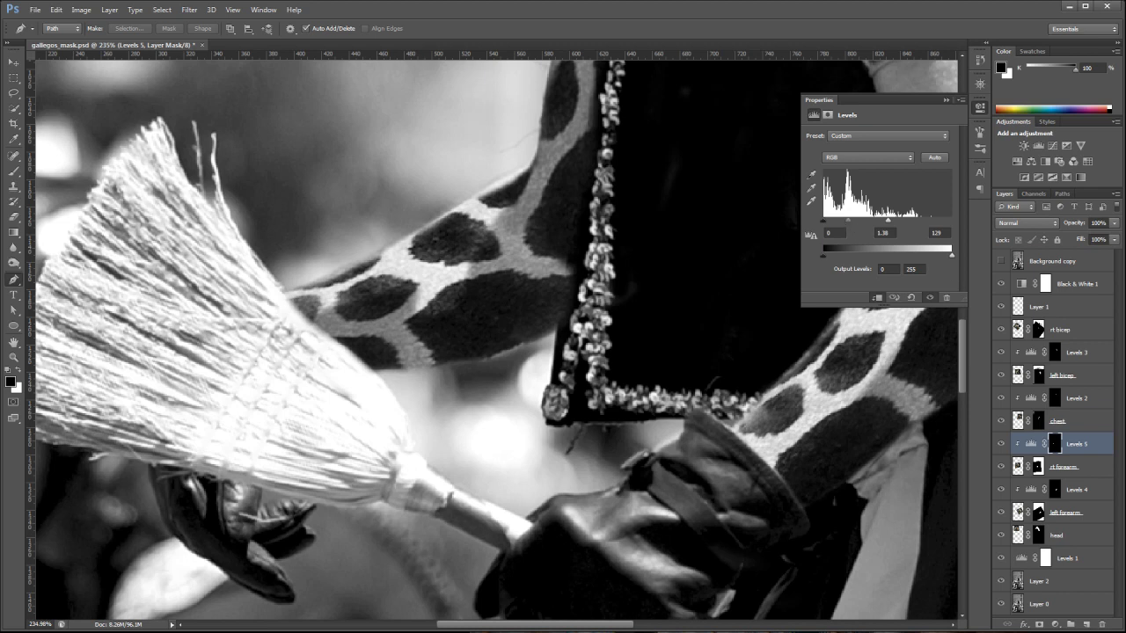
click(946, 100)
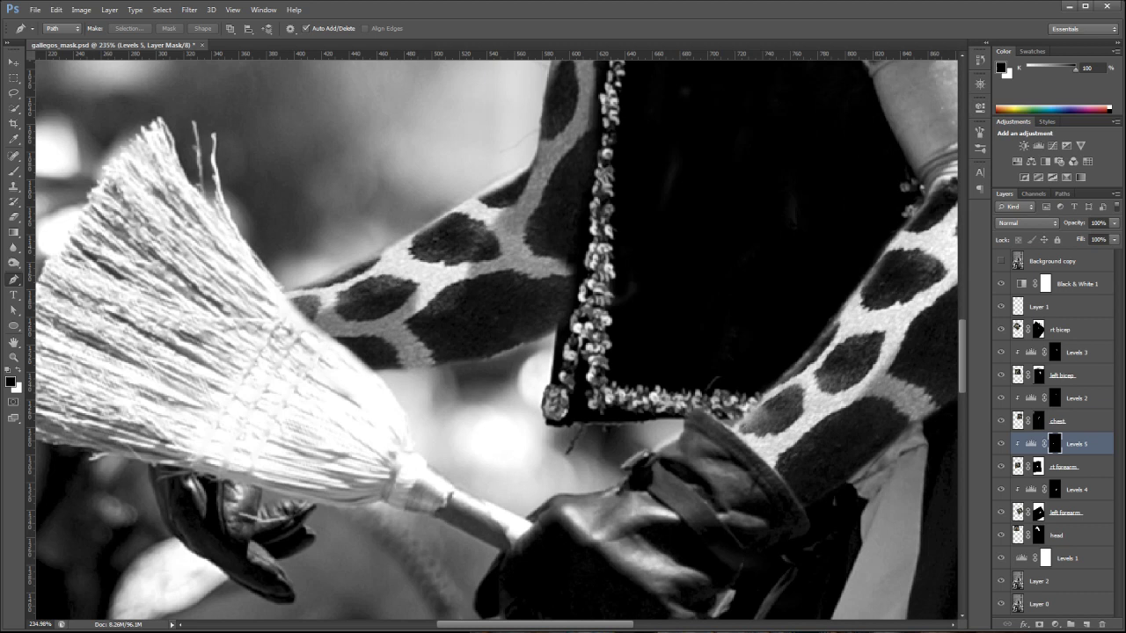
Fit the whole giraffe-head parade composite in the window and select the head layer
double_click(16, 344)
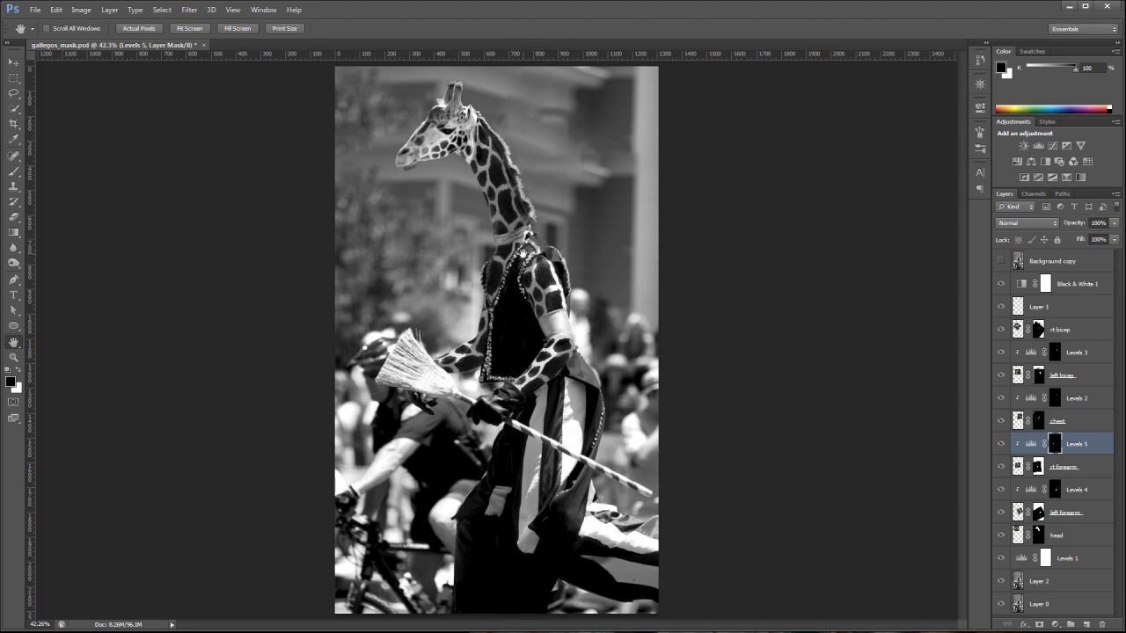
click(1017, 533)
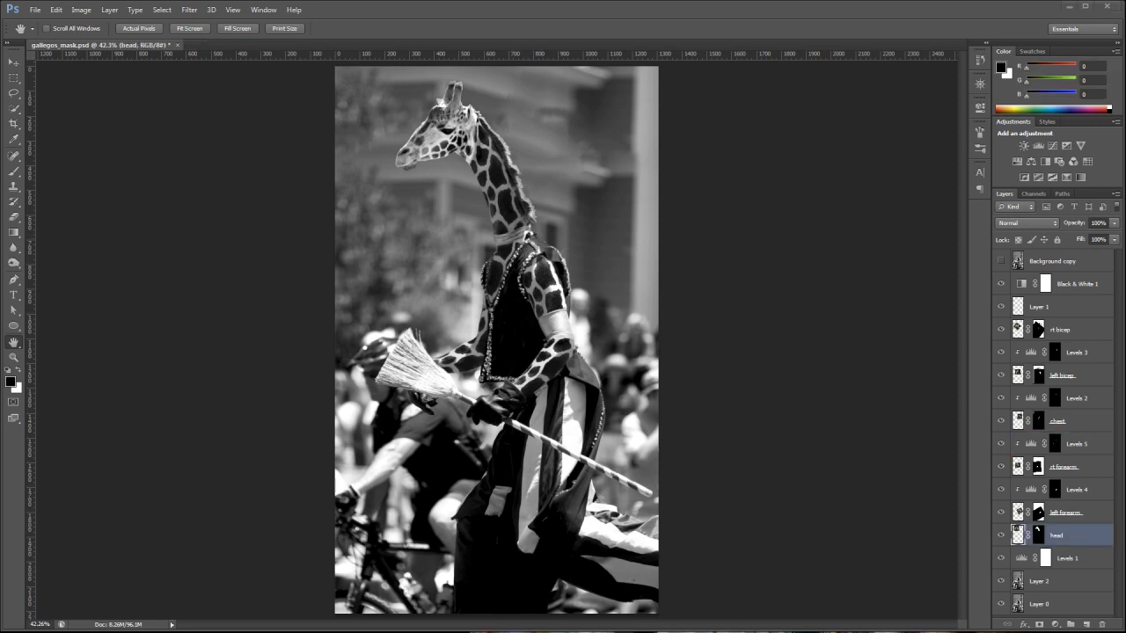